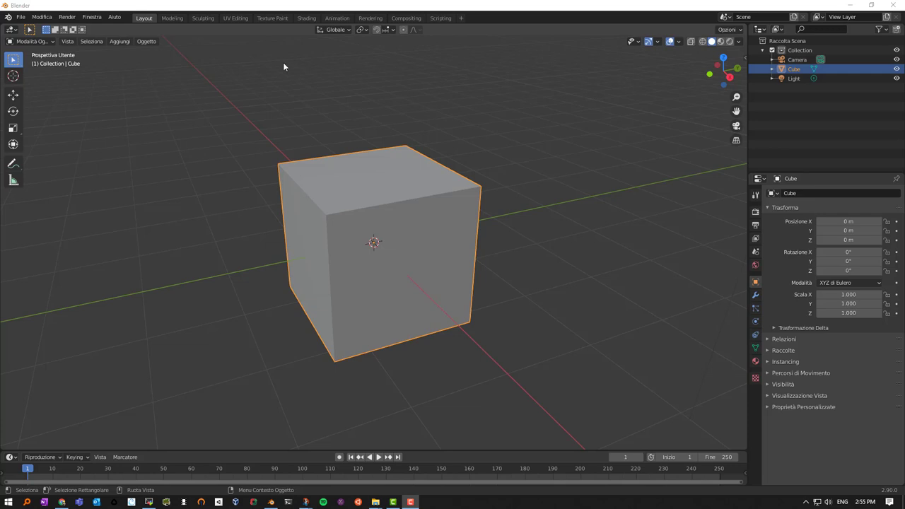
- Switch to the Sculpting workspace and enable Dynamic Topology on the cube, accepting the vertex data warning
{"action": "left_click", "coordinate": [203, 18]}
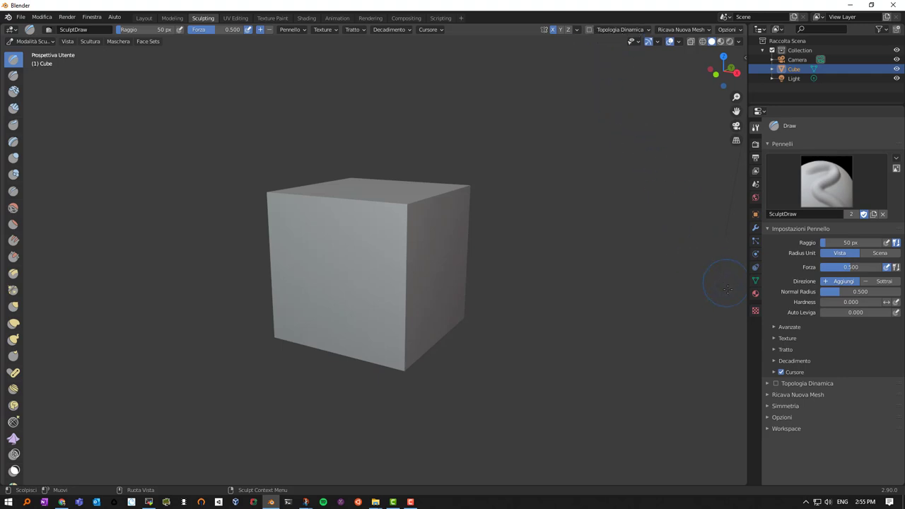
{"action": "left_click", "coordinate": [755, 227]}
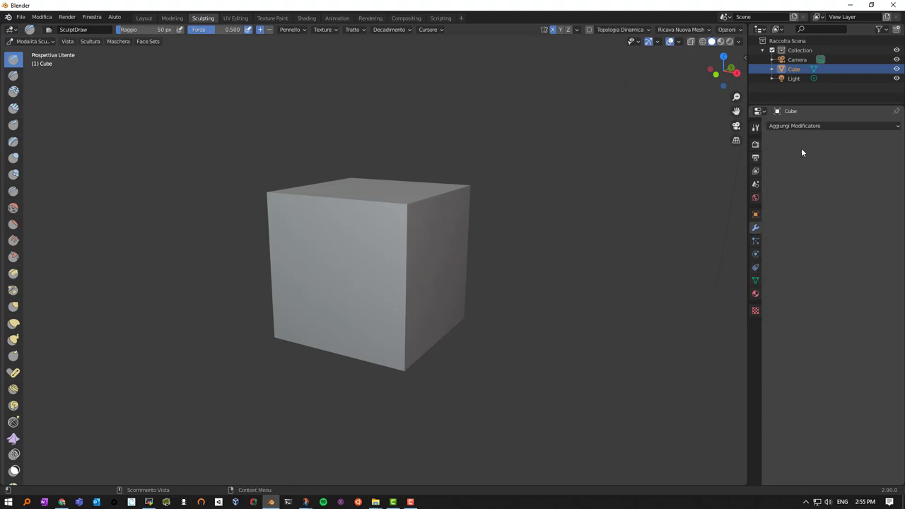
{"action": "left_click", "coordinate": [812, 125]}
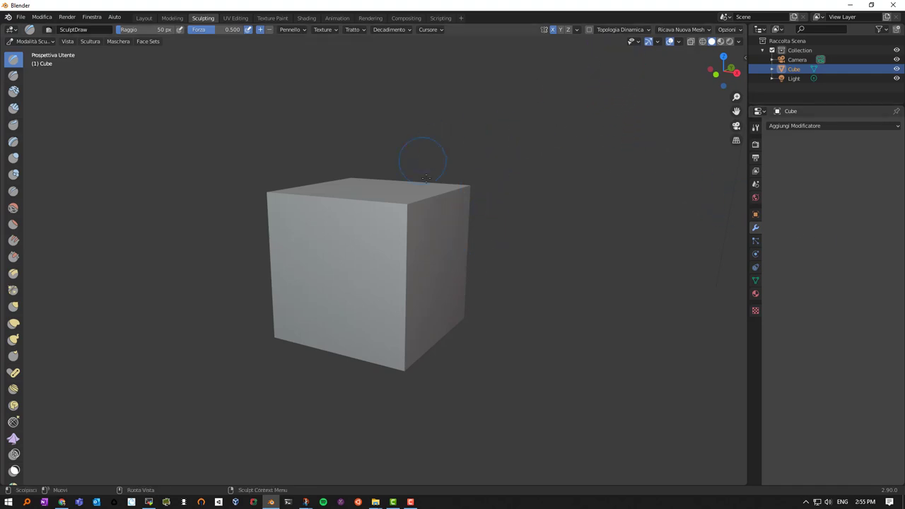
{"action": "left_click", "coordinate": [589, 30]}
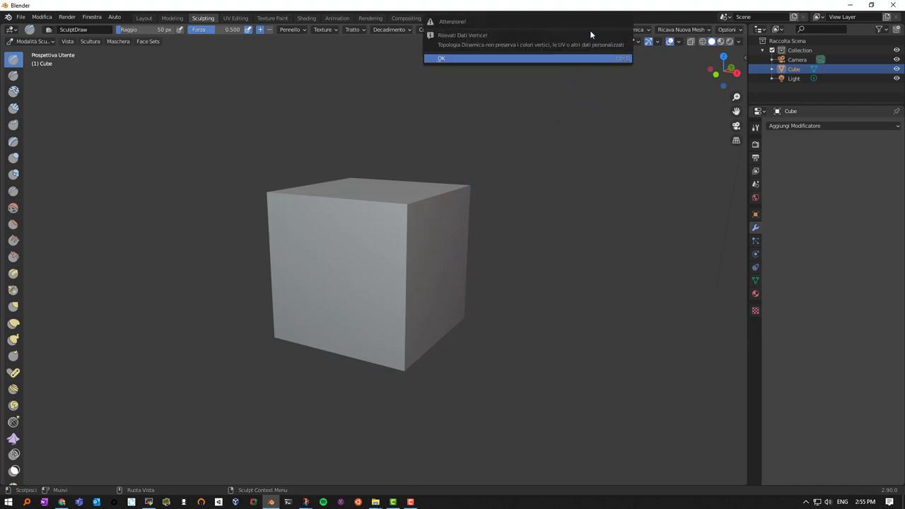
{"action": "left_click", "coordinate": [503, 60]}
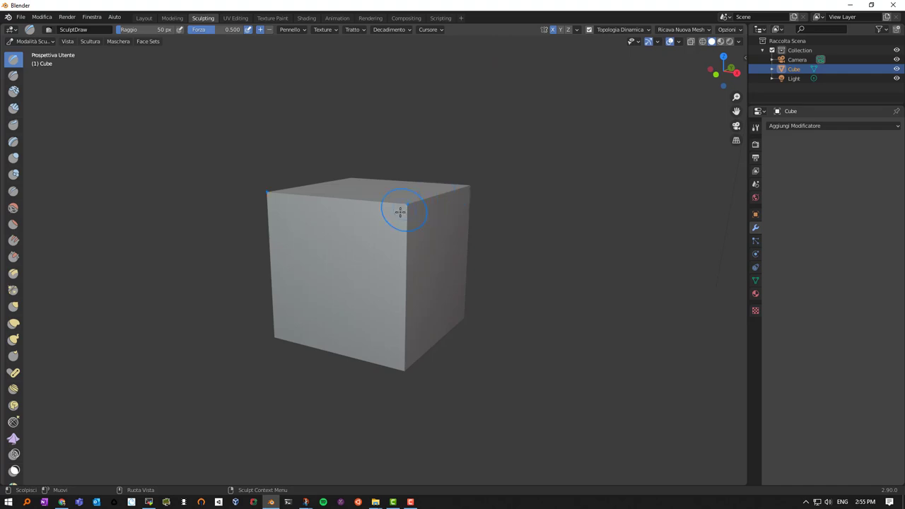
- Turn on the Statistics viewport overlay and widen the brush toolbar to two columns
{"action": "left_click", "coordinate": [647, 29]}
{"action": "left_click", "coordinate": [679, 43]}
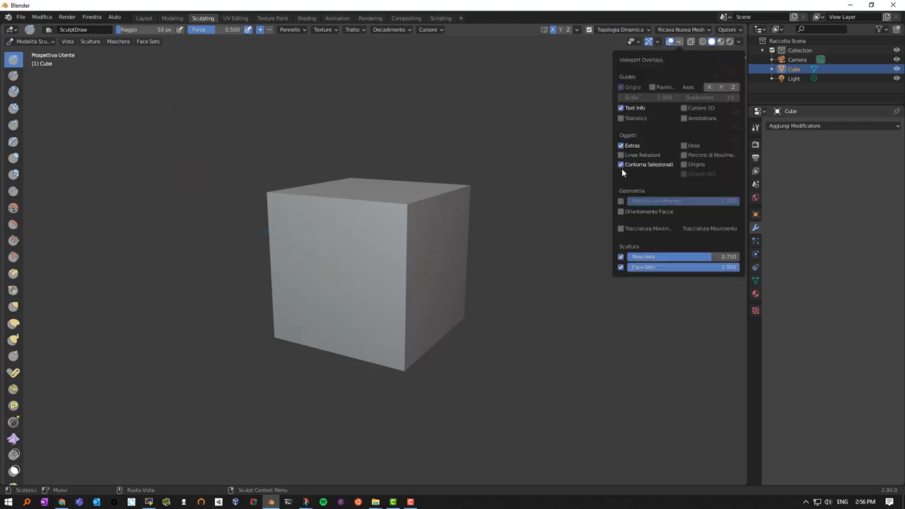
{"action": "left_click", "coordinate": [621, 118]}
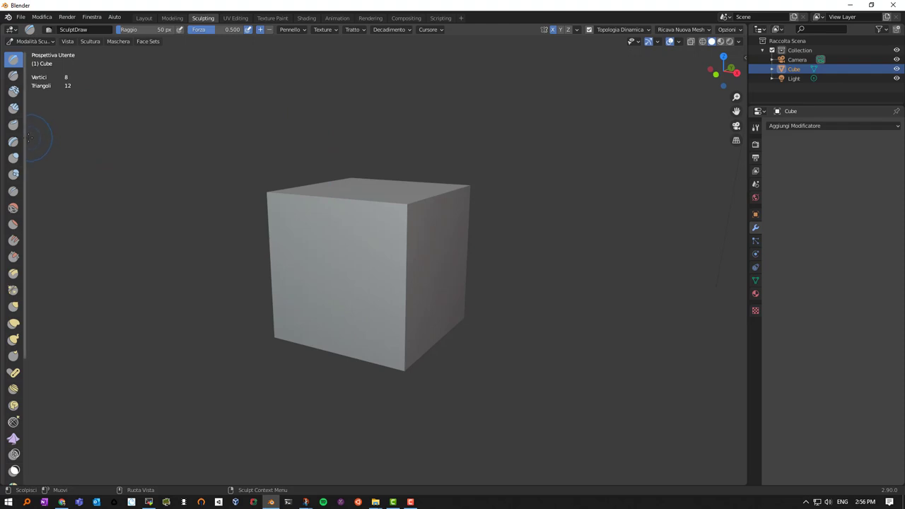
{"action": "left_click_drag", "start_coordinate": [25, 138], "coordinate": [42, 132]}
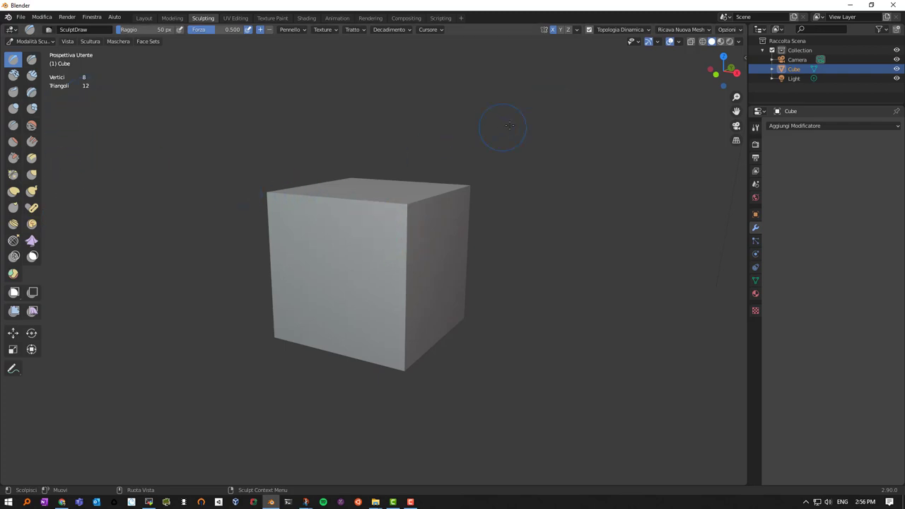
- Try smooth shading (Ombreggiatura Levigata) on the Dynamic Topology cube and switch it back off
{"action": "left_click", "coordinate": [648, 29]}
{"action": "left_click", "coordinate": [648, 30]}
{"action": "left_click", "coordinate": [648, 30]}
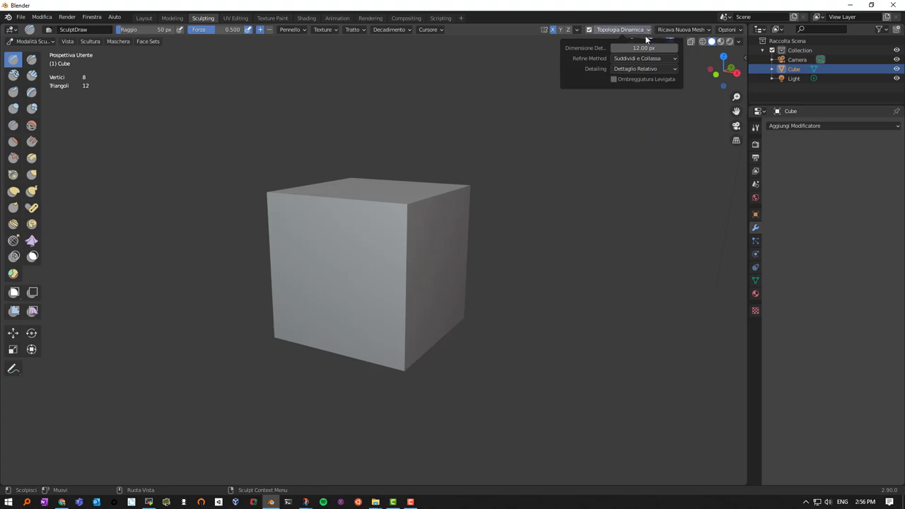
{"action": "left_click", "coordinate": [612, 80]}
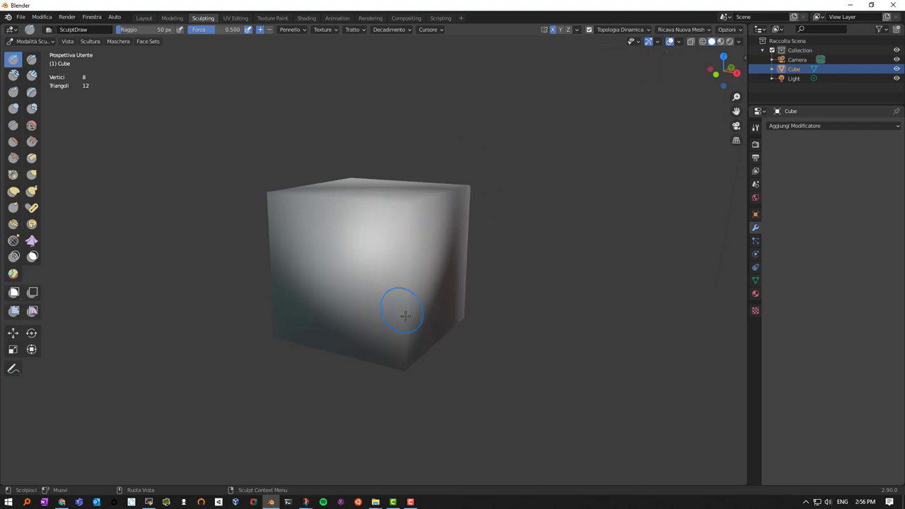
{"action": "mouse_move", "coordinate": [398, 264]}
{"action": "middle_mouse_down"}
{"action": "mouse_move", "coordinate": [405, 210]}
{"action": "mouse_move", "coordinate": [420, 242]}
{"action": "mouse_move", "coordinate": [361, 281]}
{"action": "mouse_move", "coordinate": [383, 297]}
{"action": "mouse_move", "coordinate": [386, 240]}
{"action": "mouse_move", "coordinate": [368, 280]}
{"action": "middle_mouse_up"}
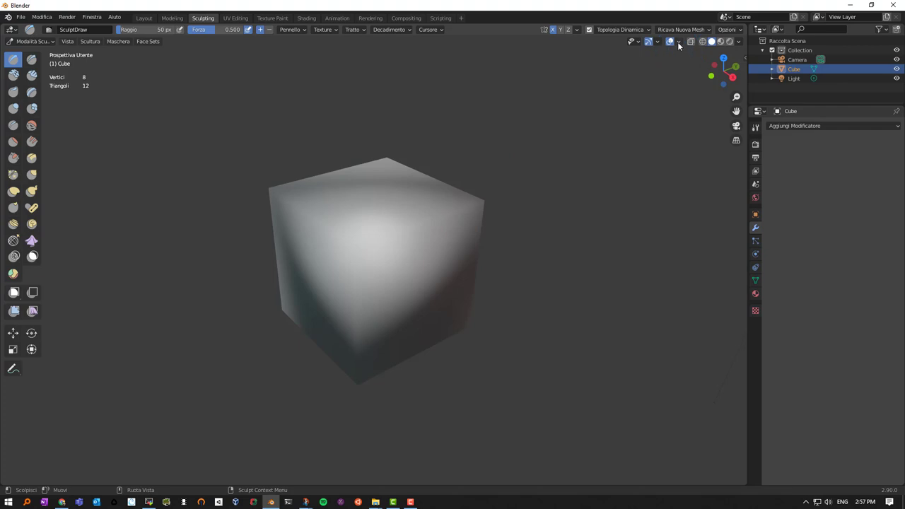
{"action": "left_click", "coordinate": [647, 30]}
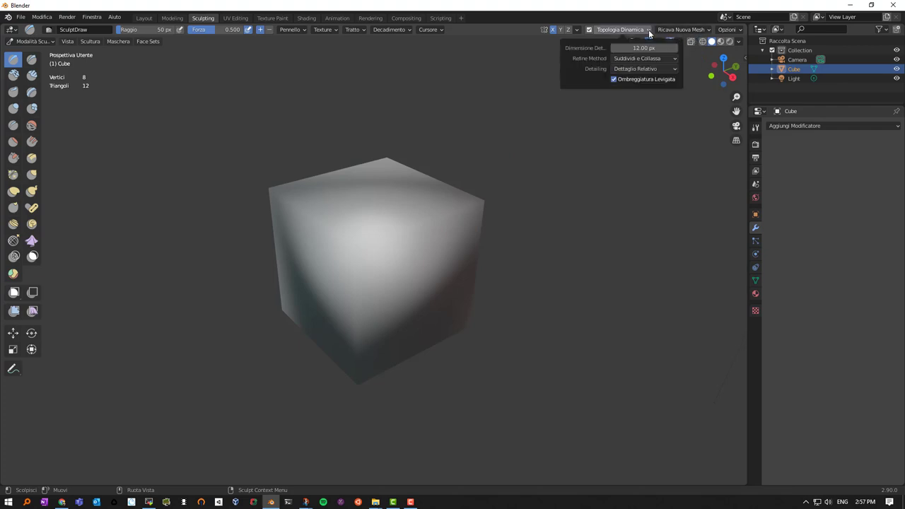
{"action": "left_click", "coordinate": [613, 79]}
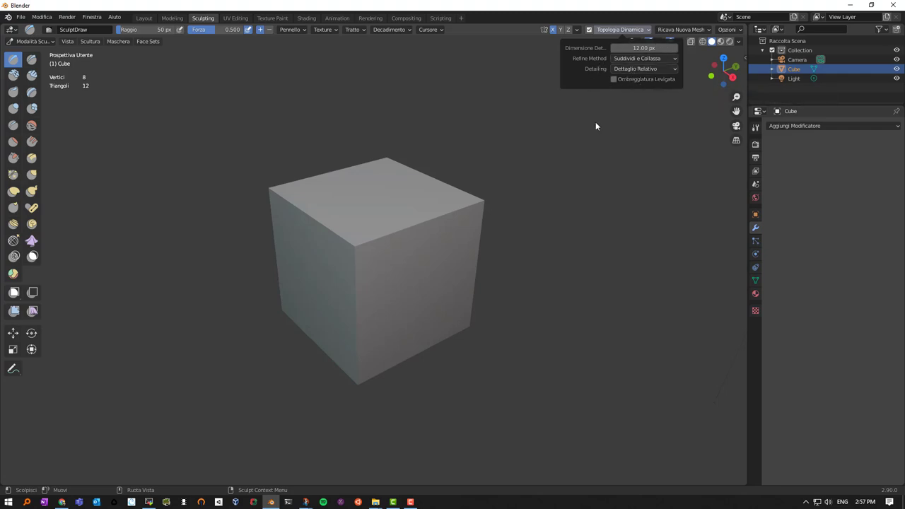
{"action": "left_click", "coordinate": [625, 30]}
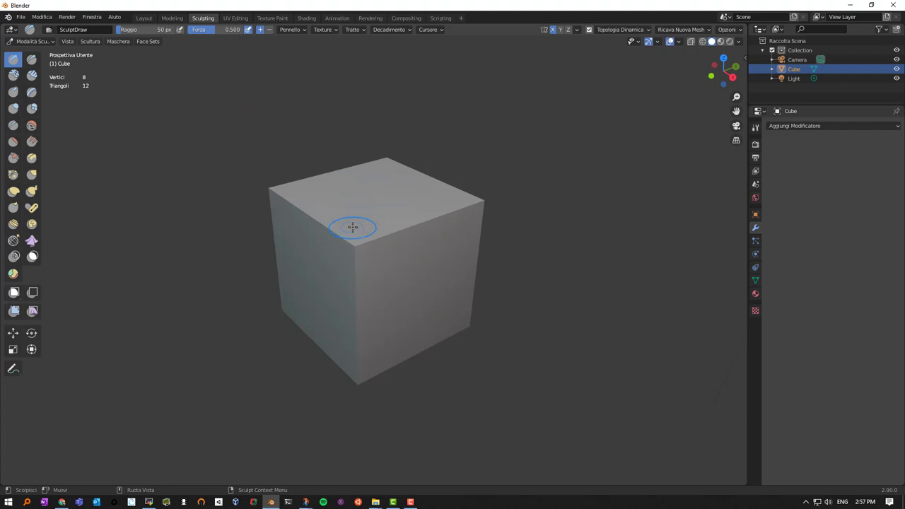
- Shrink the Draw brush radius to 1 px and paint test strokes on the cube's top and side faces
{"action": "key", "text": "f"}
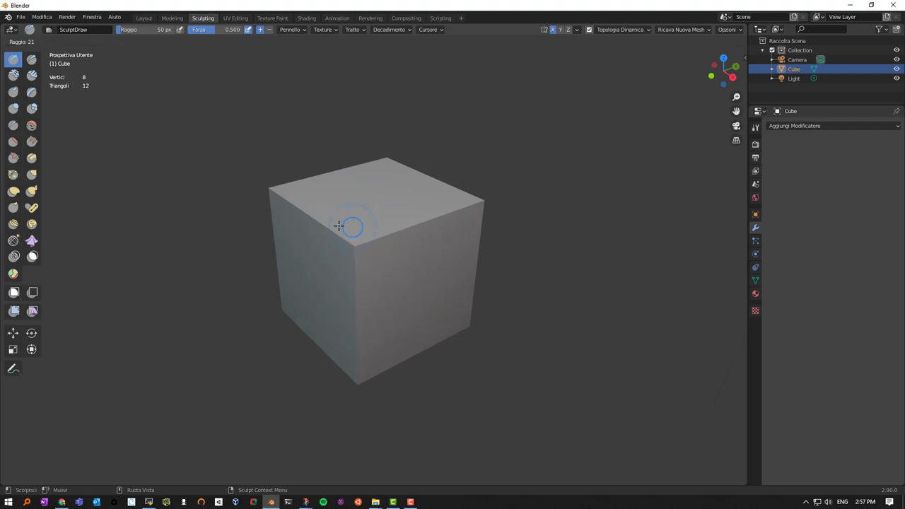
{"action": "left_click", "coordinate": [335, 224]}
{"action": "left_click", "coordinate": [330, 191]}
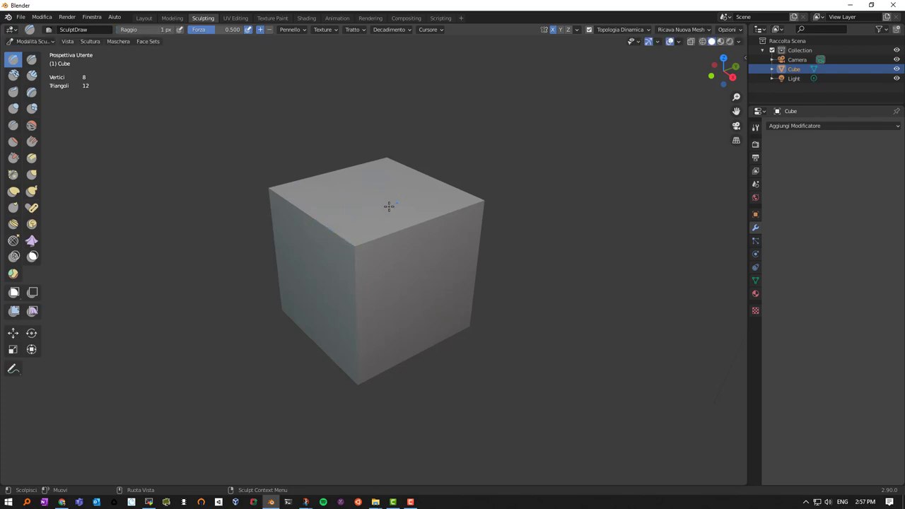
{"action": "mouse_move", "coordinate": [346, 196]}
{"action": "left_mouse_down"}
{"action": "mouse_move", "coordinate": [408, 191]}
{"action": "mouse_move", "coordinate": [349, 202]}
{"action": "mouse_move", "coordinate": [369, 196]}
{"action": "mouse_move", "coordinate": [412, 238]}
{"action": "left_mouse_up"}
{"action": "mouse_move", "coordinate": [412, 238]}
{"action": "middle_mouse_down"}
{"action": "mouse_move", "coordinate": [391, 238]}
{"action": "mouse_move", "coordinate": [384, 215]}
{"action": "middle_mouse_up"}
{"action": "mouse_move", "coordinate": [384, 216]}
{"action": "left_mouse_down"}
{"action": "mouse_move", "coordinate": [386, 259]}
{"action": "mouse_move", "coordinate": [414, 222]}
{"action": "mouse_move", "coordinate": [414, 278]}
{"action": "mouse_move", "coordinate": [385, 226]}
{"action": "mouse_move", "coordinate": [391, 297]}
{"action": "mouse_move", "coordinate": [396, 253]}
{"action": "mouse_move", "coordinate": [322, 221]}
{"action": "mouse_move", "coordinate": [332, 280]}
{"action": "mouse_move", "coordinate": [326, 240]}
{"action": "left_mouse_up"}
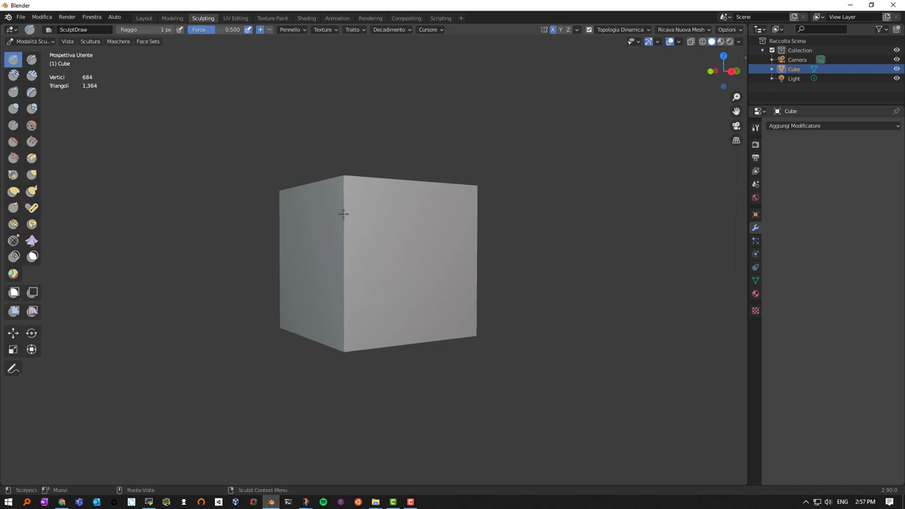
{"action": "mouse_move", "coordinate": [374, 219]}
{"action": "left_mouse_down"}
{"action": "mouse_move", "coordinate": [375, 257]}
{"action": "mouse_move", "coordinate": [369, 248]}
{"action": "left_mouse_up"}
{"action": "left_click_drag", "start_coordinate": [390, 236], "coordinate": [404, 258]}
- Undo all the test strokes on the cube
{"action": "left_click", "coordinate": [647, 30]}
{"action": "key", "text": "ctrl+z"}
{"action": "key", "text": "ctrl+z"}
{"action": "key", "text": "ctrl+z"}
{"action": "key", "text": "ctrl+z"}
- Set the Dynamic Topology detail size to 30 px and change Detailing to constant detail (Dettaglio Costante)
{"action": "left_click", "coordinate": [644, 31]}
{"action": "left_click", "coordinate": [631, 47]}
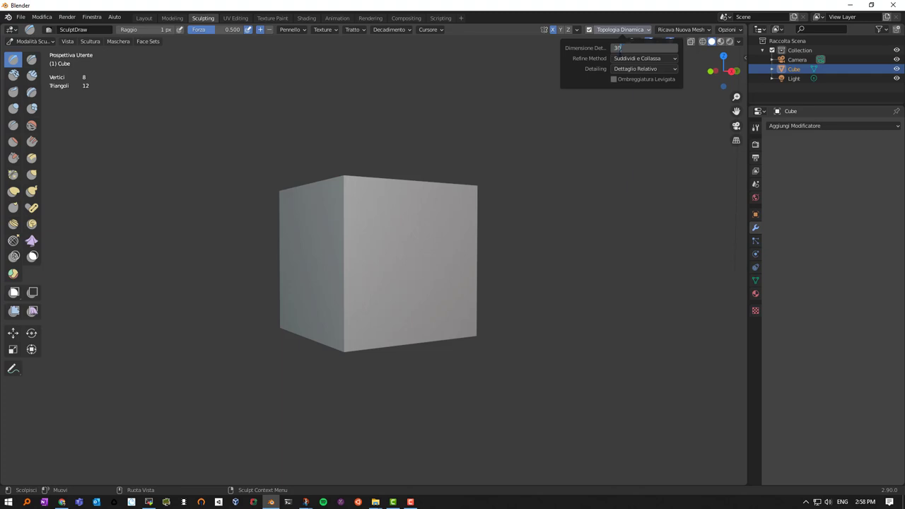
{"action": "key", "text": "Return"}
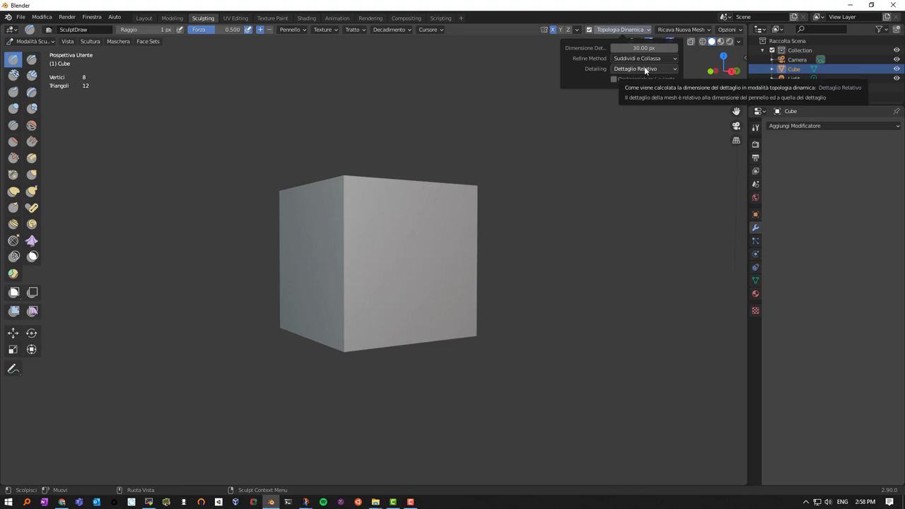
{"action": "left_click", "coordinate": [644, 68]}
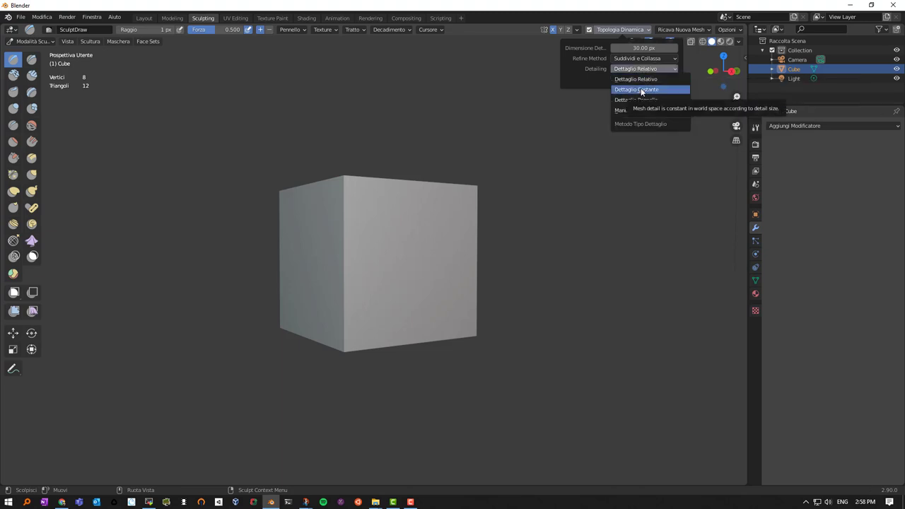
{"action": "left_click", "coordinate": [640, 89]}
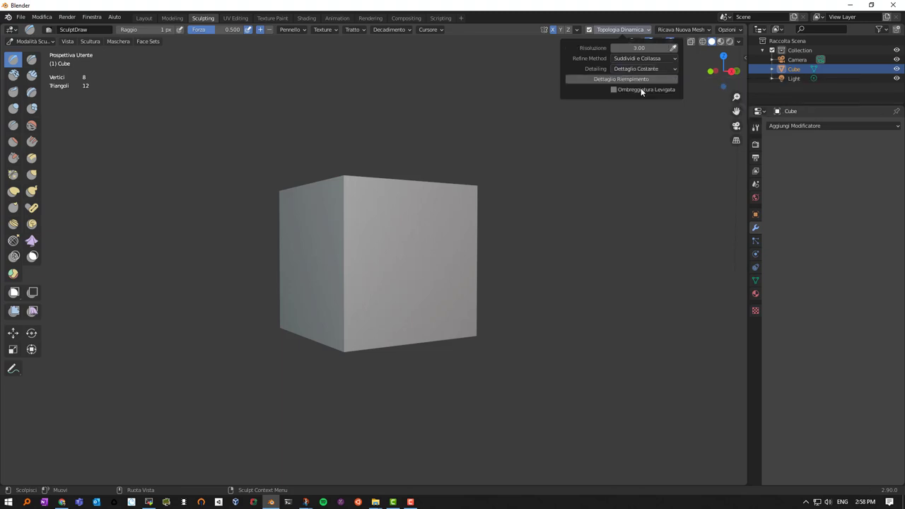
- Try a constant detail resolution of 20, and settle on a resolution of 30
{"action": "left_click", "coordinate": [639, 47]}
{"action": "key", "text": "Return"}
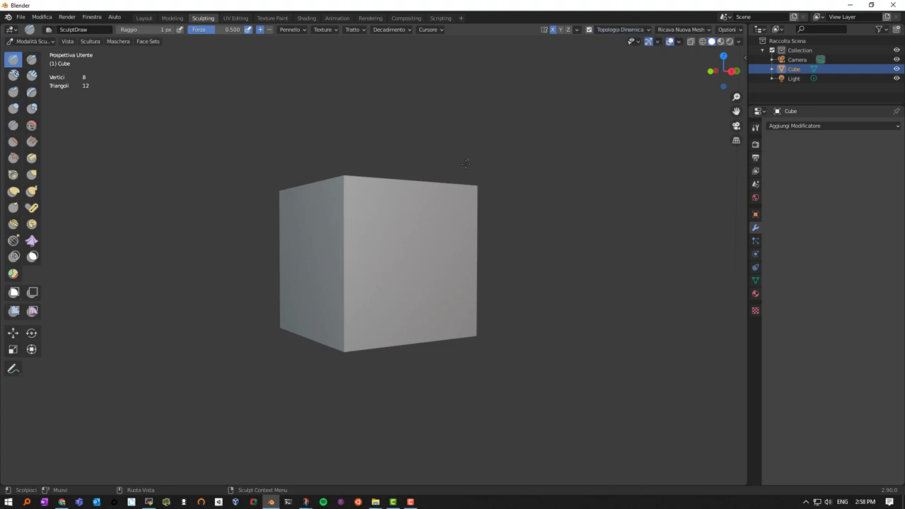
{"action": "left_click", "coordinate": [648, 29]}
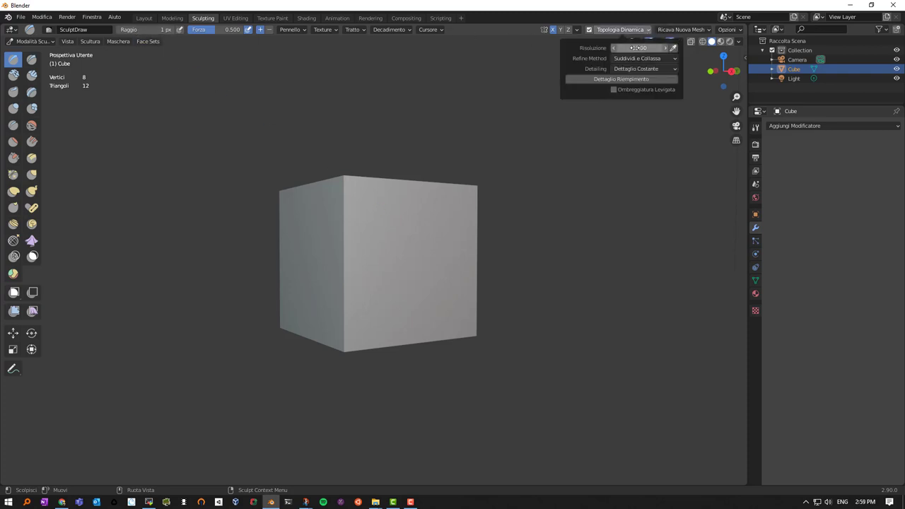
{"action": "left_click", "coordinate": [639, 47]}
{"action": "type", "text": "20"}
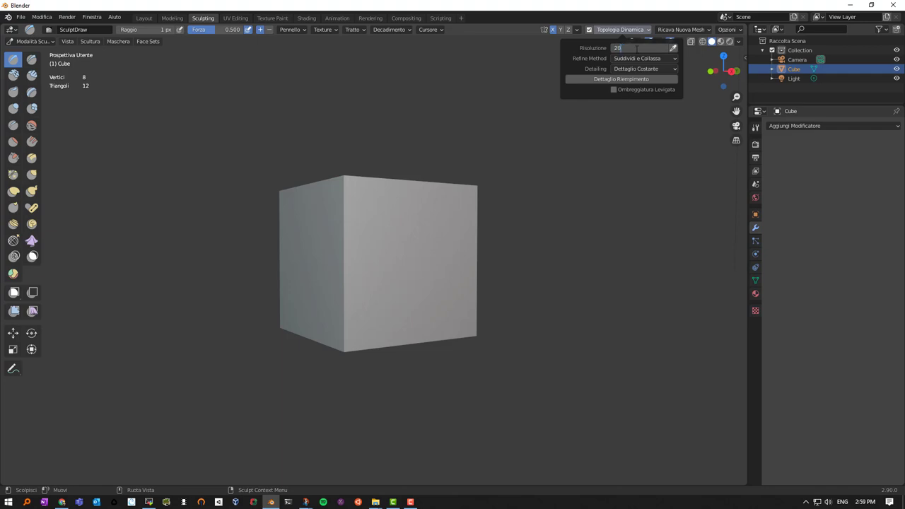
{"action": "key", "text": "Return"}
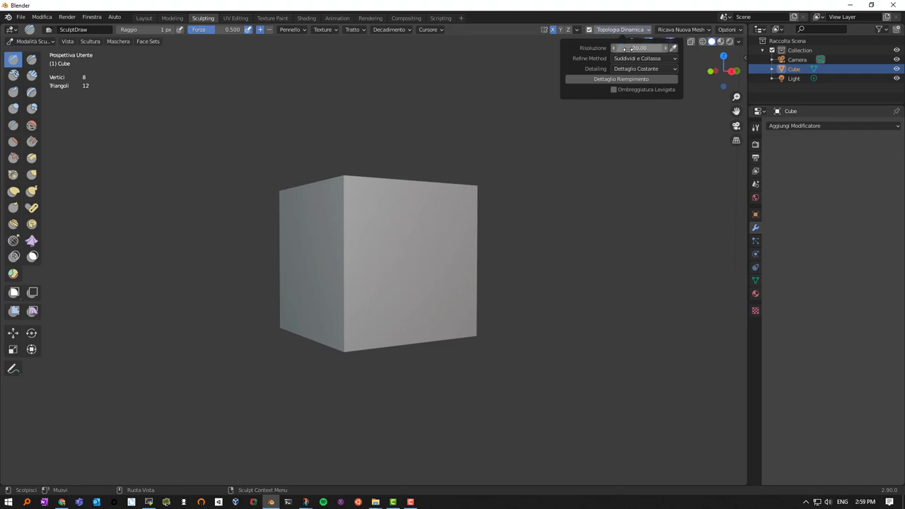
{"action": "left_click", "coordinate": [625, 48]}
{"action": "type", "text": "30"}
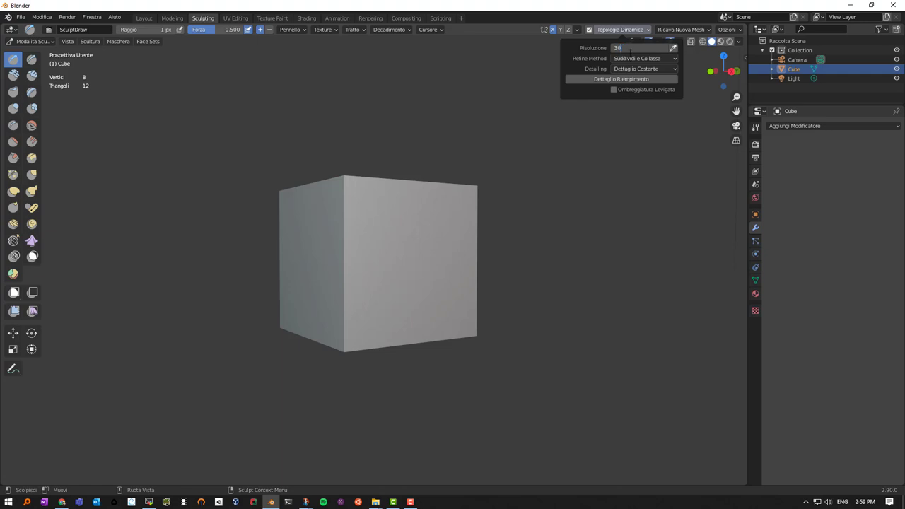
{"action": "key", "text": "Return"}
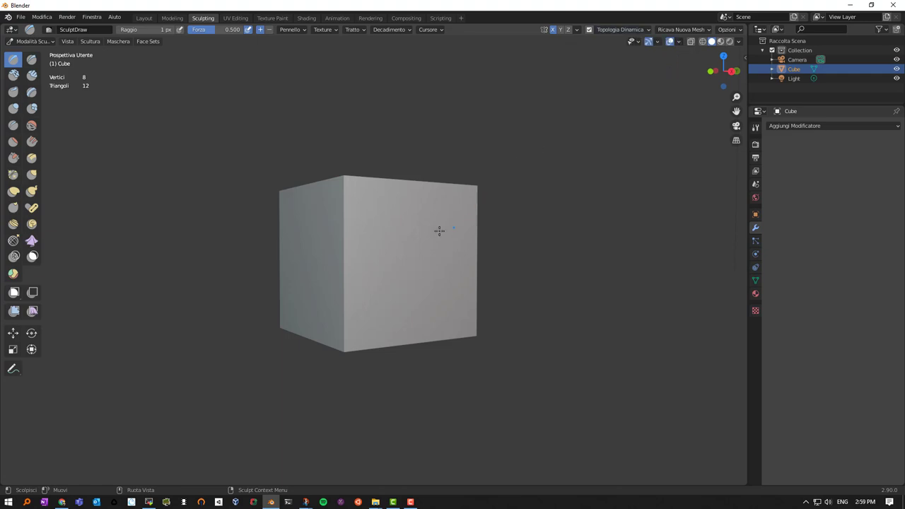
- Set the Draw brush radius to 35 px and sculpt a raised horizontal ridge with an arch below it on one side face
{"action": "key", "text": "f"}
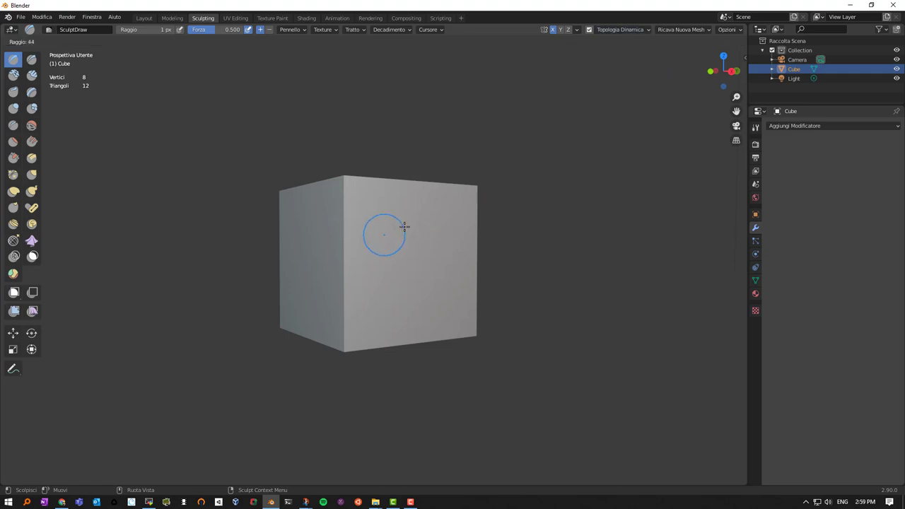
{"action": "left_click", "coordinate": [403, 229]}
{"action": "left_click_drag", "start_coordinate": [367, 225], "coordinate": [446, 225]}
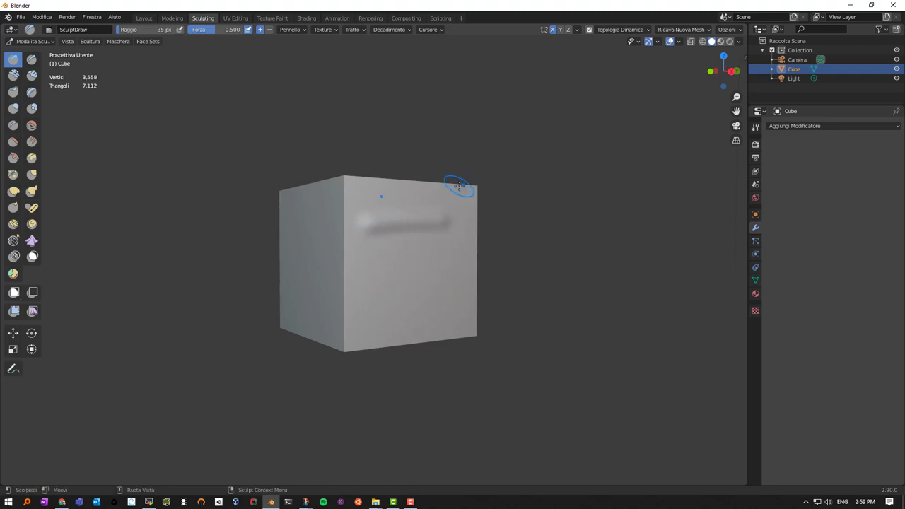
{"action": "mouse_move", "coordinate": [356, 230]}
{"action": "left_mouse_down"}
{"action": "mouse_move", "coordinate": [445, 219]}
{"action": "mouse_move", "coordinate": [382, 225]}
{"action": "mouse_move", "coordinate": [440, 224]}
{"action": "left_mouse_up"}
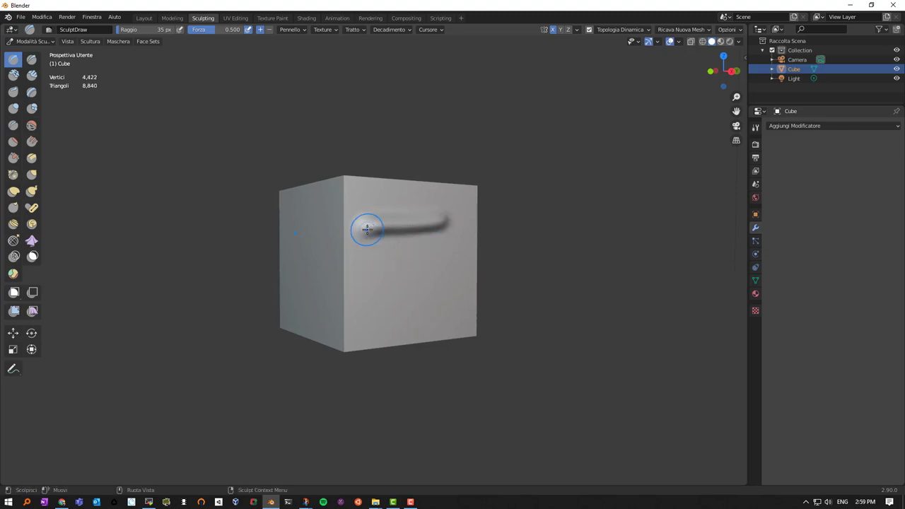
{"action": "left_click_drag", "start_coordinate": [364, 230], "coordinate": [445, 225]}
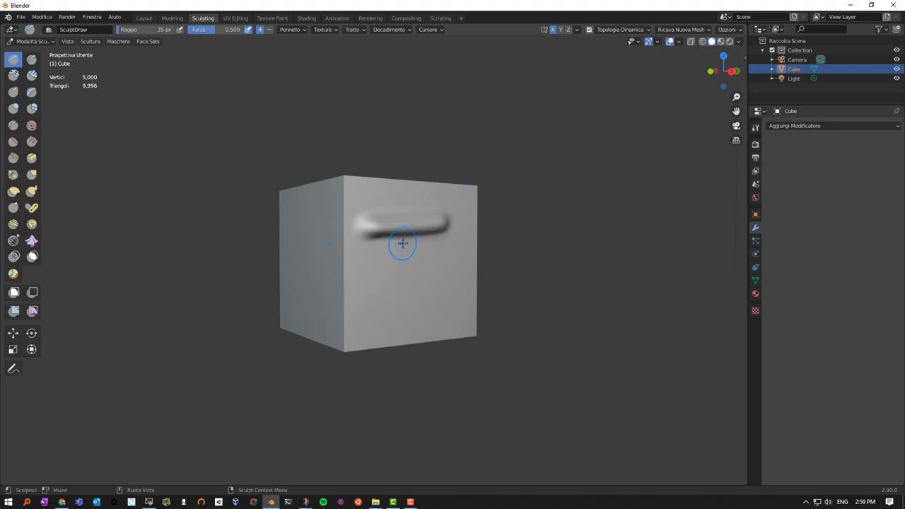
{"action": "mouse_move", "coordinate": [372, 314]}
{"action": "left_mouse_down"}
{"action": "mouse_move", "coordinate": [392, 269]}
{"action": "mouse_move", "coordinate": [416, 269]}
{"action": "mouse_move", "coordinate": [434, 315]}
{"action": "left_mouse_up"}
{"action": "mouse_move", "coordinate": [368, 316]}
{"action": "left_mouse_down"}
{"action": "mouse_move", "coordinate": [395, 270]}
{"action": "mouse_move", "coordinate": [427, 284]}
{"action": "mouse_move", "coordinate": [430, 307]}
{"action": "mouse_move", "coordinate": [430, 287]}
{"action": "mouse_move", "coordinate": [415, 275]}
{"action": "mouse_move", "coordinate": [395, 276]}
{"action": "mouse_move", "coordinate": [368, 319]}
{"action": "left_mouse_up"}
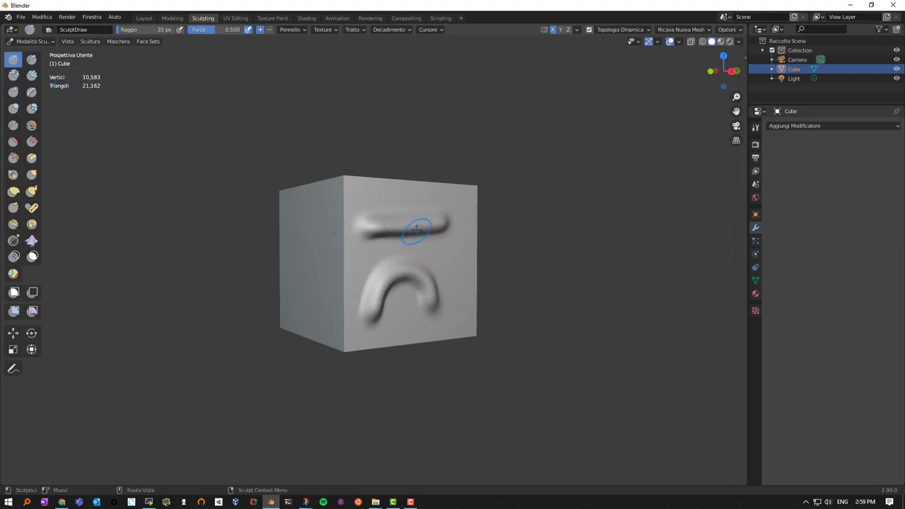
- Sculpt mirrored vertical ridges and a middle vertical stroke on the adjacent side face of the cube
{"action": "mouse_move", "coordinate": [291, 255]}
{"action": "middle_mouse_down"}
{"action": "mouse_move", "coordinate": [363, 264]}
{"action": "mouse_move", "coordinate": [297, 228]}
{"action": "mouse_move", "coordinate": [306, 258]}
{"action": "middle_mouse_up"}
{"action": "left_click_drag", "start_coordinate": [305, 257], "coordinate": [303, 311]}
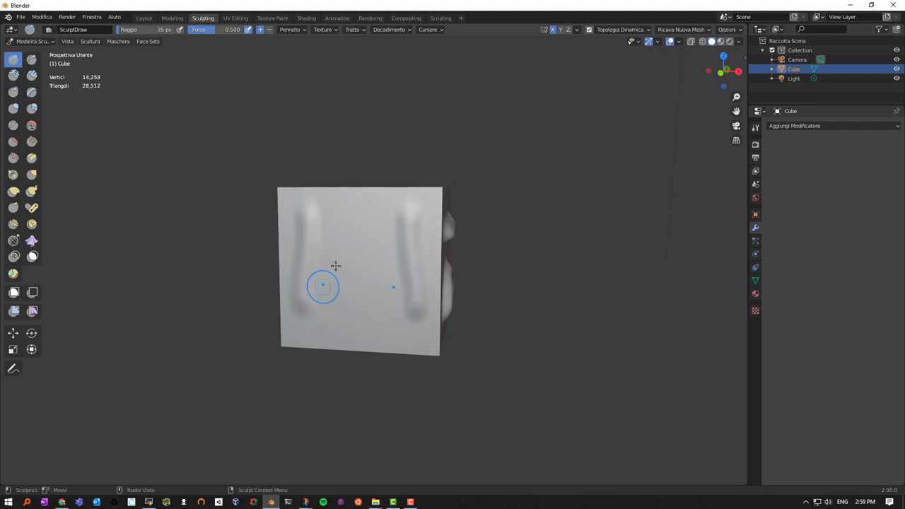
{"action": "left_click_drag", "start_coordinate": [355, 216], "coordinate": [351, 301]}
{"action": "mouse_move", "coordinate": [352, 297]}
{"action": "middle_mouse_down"}
{"action": "mouse_move", "coordinate": [329, 273]}
{"action": "mouse_move", "coordinate": [414, 275]}
{"action": "mouse_move", "coordinate": [424, 263]}
{"action": "mouse_move", "coordinate": [517, 253]}
{"action": "mouse_move", "coordinate": [306, 304]}
{"action": "mouse_move", "coordinate": [338, 271]}
{"action": "mouse_move", "coordinate": [409, 263]}
{"action": "mouse_move", "coordinate": [321, 269]}
{"action": "mouse_move", "coordinate": [303, 282]}
{"action": "mouse_move", "coordinate": [387, 210]}
{"action": "mouse_move", "coordinate": [384, 254]}
{"action": "mouse_move", "coordinate": [353, 208]}
{"action": "middle_mouse_up"}
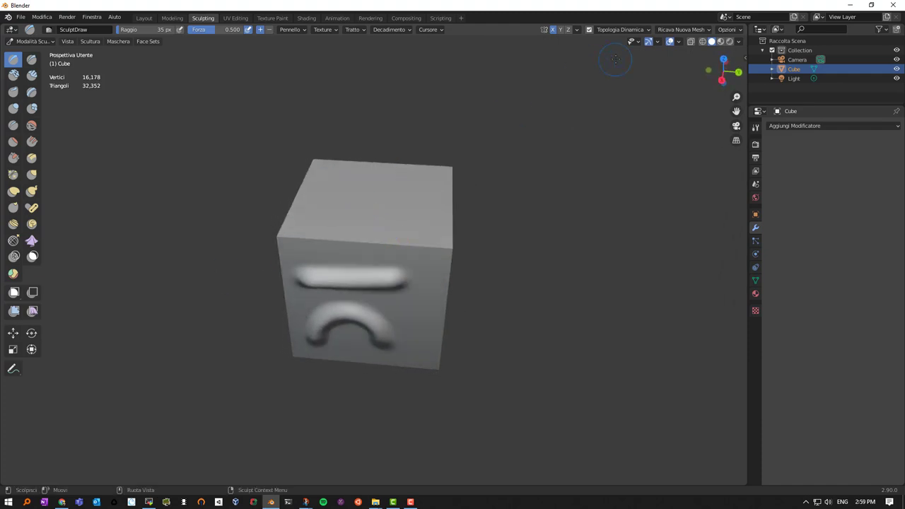
- Change Detailing to relative detail (Dettaglio Relativo) and sculpt a test stroke across the cube's top face
{"action": "left_click", "coordinate": [644, 30]}
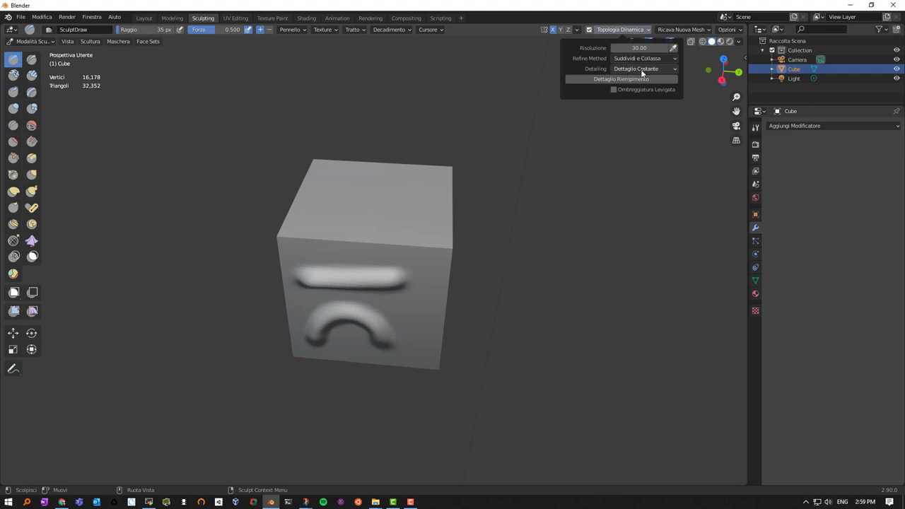
{"action": "left_click", "coordinate": [638, 68]}
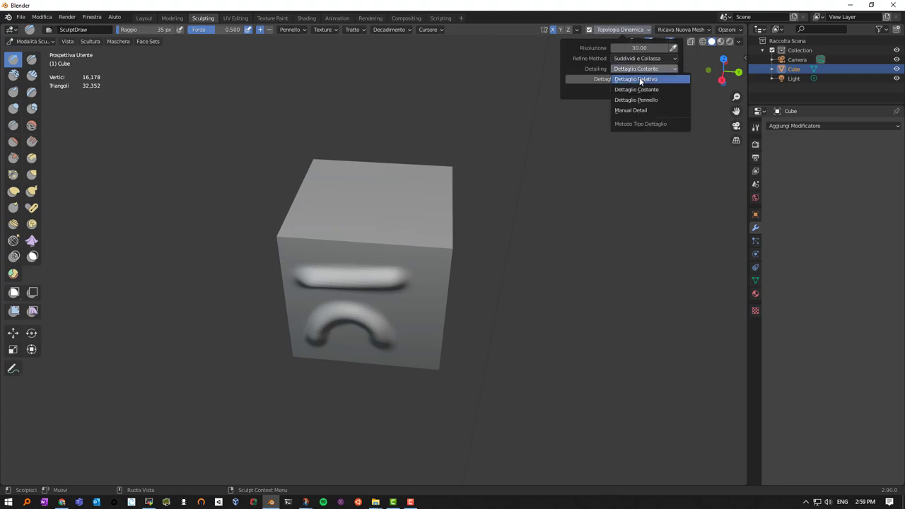
{"action": "left_click", "coordinate": [638, 78]}
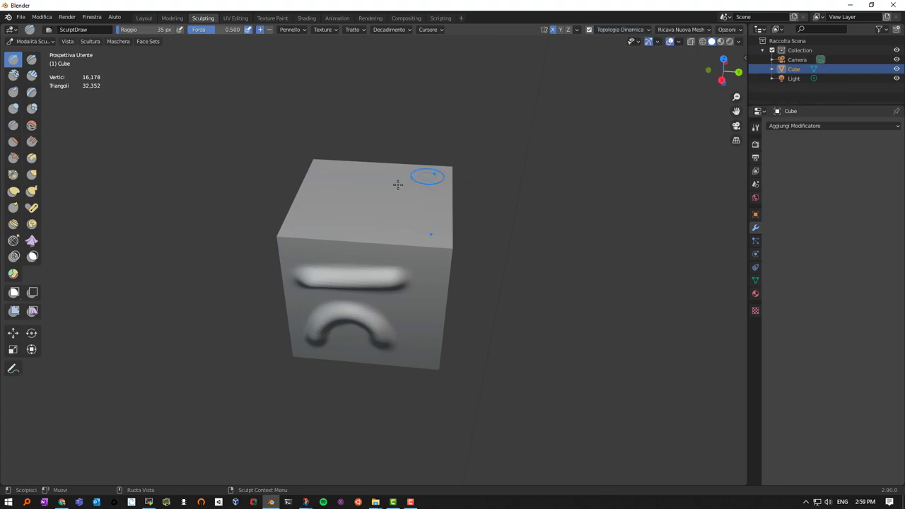
{"action": "mouse_move", "coordinate": [334, 200]}
{"action": "left_mouse_down"}
{"action": "mouse_move", "coordinate": [400, 180]}
{"action": "mouse_move", "coordinate": [379, 191]}
{"action": "mouse_move", "coordinate": [383, 212]}
{"action": "mouse_move", "coordinate": [367, 179]}
{"action": "mouse_move", "coordinate": [389, 197]}
{"action": "left_mouse_up"}
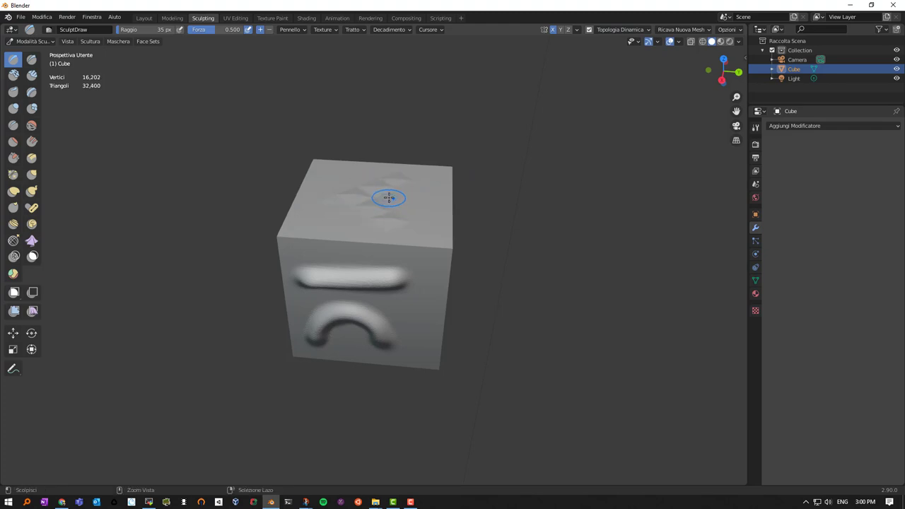
- Undo all the sculpted strokes, back to the plain cube
{"action": "key", "text": "ctrl+z"}
{"action": "left_click", "coordinate": [647, 30]}
{"action": "key", "text": "ctrl+z"}
{"action": "key", "text": "ctrl+z"}
{"action": "key", "text": "ctrl+z"}
{"action": "key", "text": "ctrl+z"}
{"action": "key", "text": "ctrl+z"}
{"action": "key", "text": "ctrl+z"}
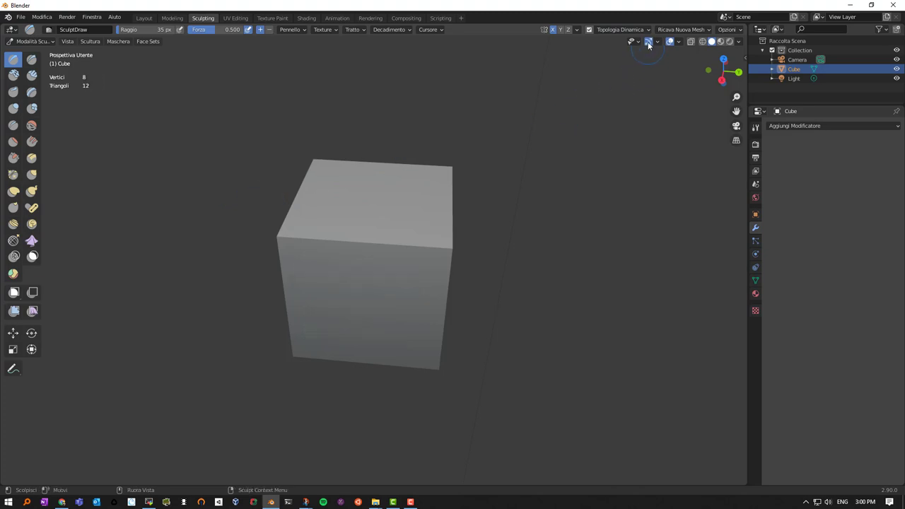
- Change the Dynamic Topology Detailing to constant detail (Dettaglio Costante) and set the resolution to 10
{"action": "left_click", "coordinate": [621, 30]}
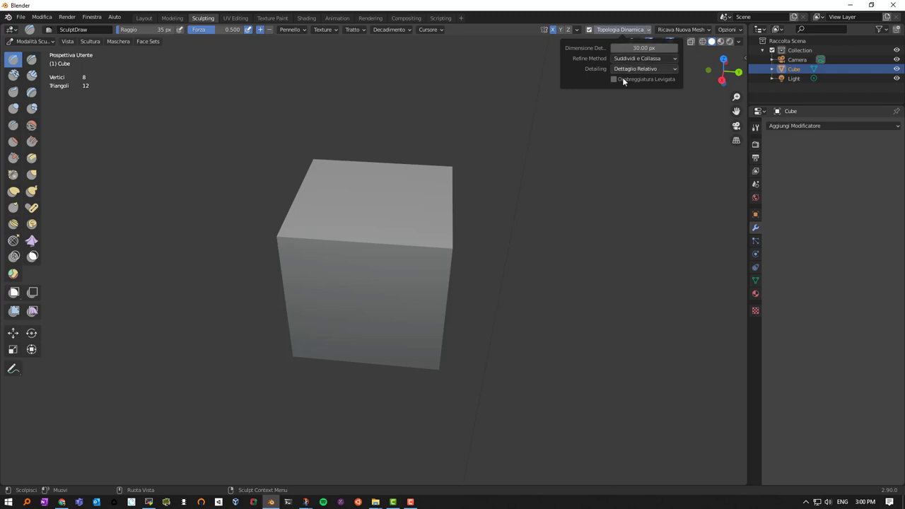
{"action": "left_click", "coordinate": [626, 69]}
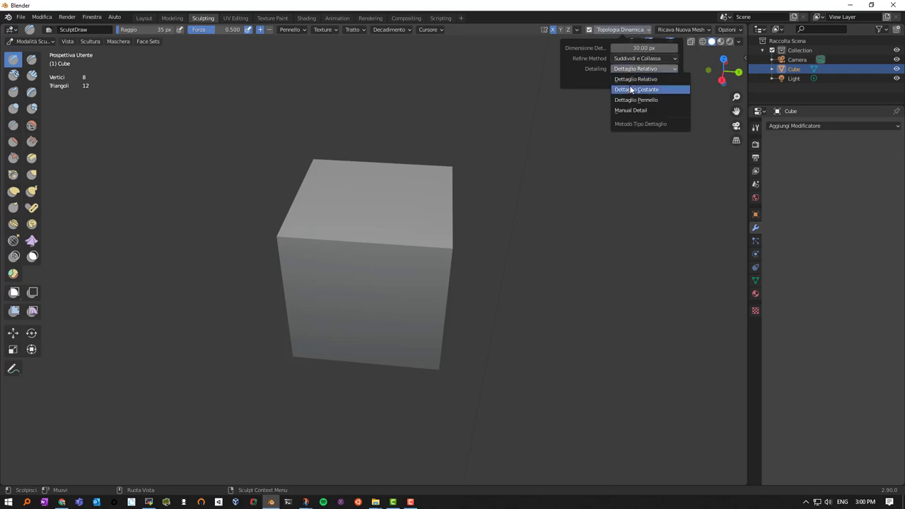
{"action": "left_click", "coordinate": [636, 89]}
{"action": "left_click", "coordinate": [621, 48]}
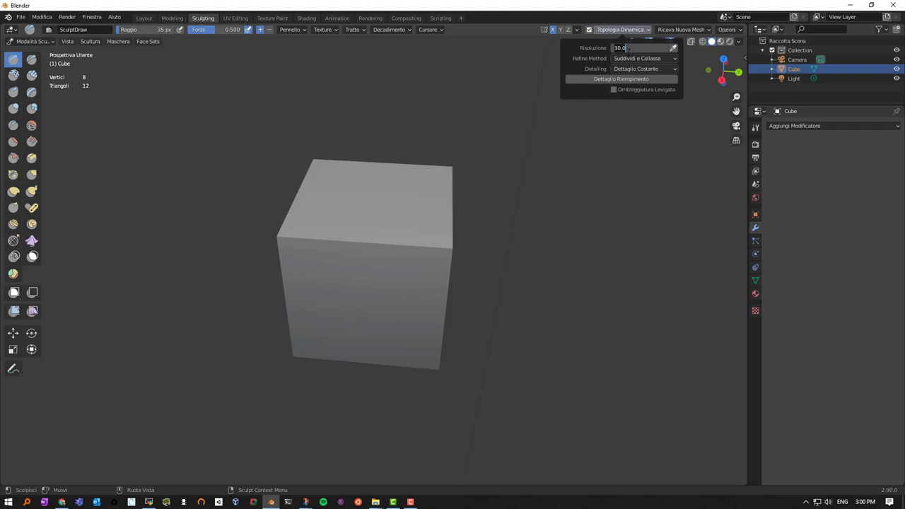
{"action": "type", "text": "10"}
{"action": "key", "text": "Return"}
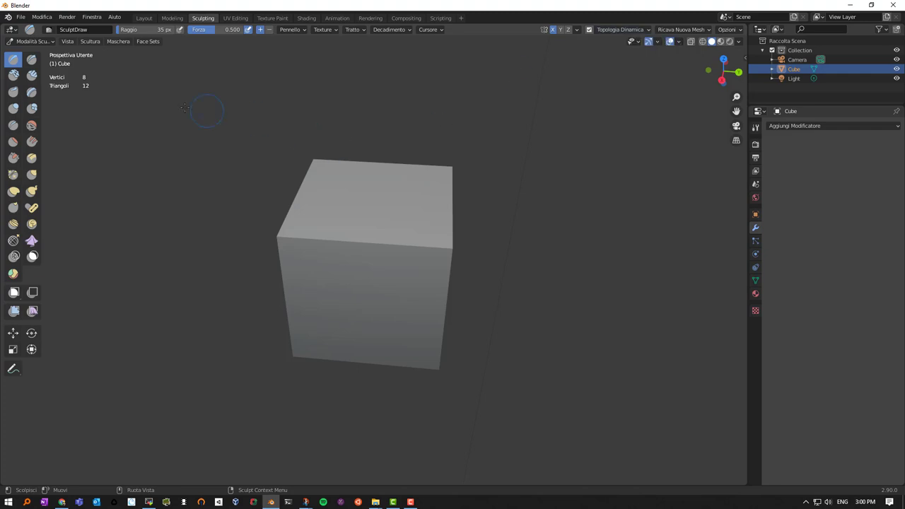
- Sculpt mirrored parallel ridges across the cube's top face and build them up with another stroke
{"action": "left_click", "coordinate": [322, 210]}
{"action": "left_click", "coordinate": [334, 181]}
{"action": "left_click_drag", "start_coordinate": [346, 181], "coordinate": [416, 191]}
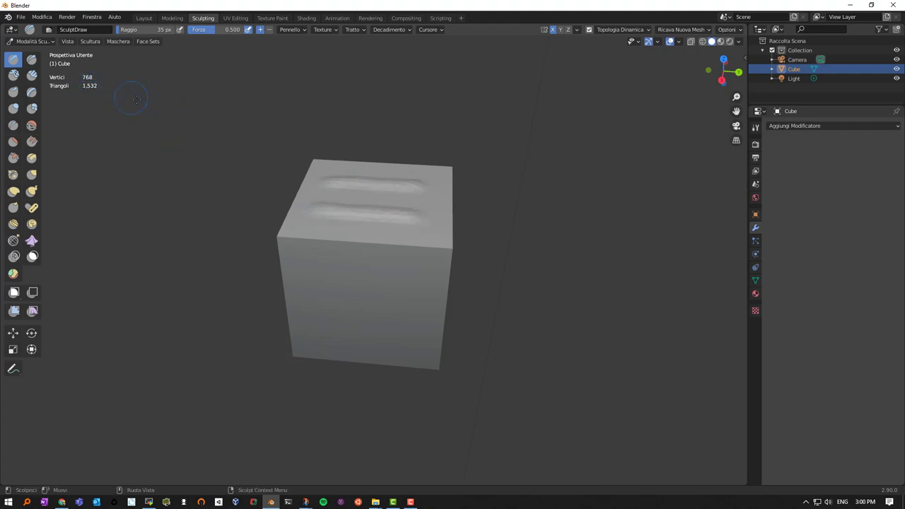
{"action": "mouse_move", "coordinate": [329, 184]}
{"action": "left_mouse_down"}
{"action": "mouse_move", "coordinate": [400, 179]}
{"action": "mouse_move", "coordinate": [332, 181]}
{"action": "mouse_move", "coordinate": [404, 185]}
{"action": "mouse_move", "coordinate": [403, 198]}
{"action": "left_mouse_up"}
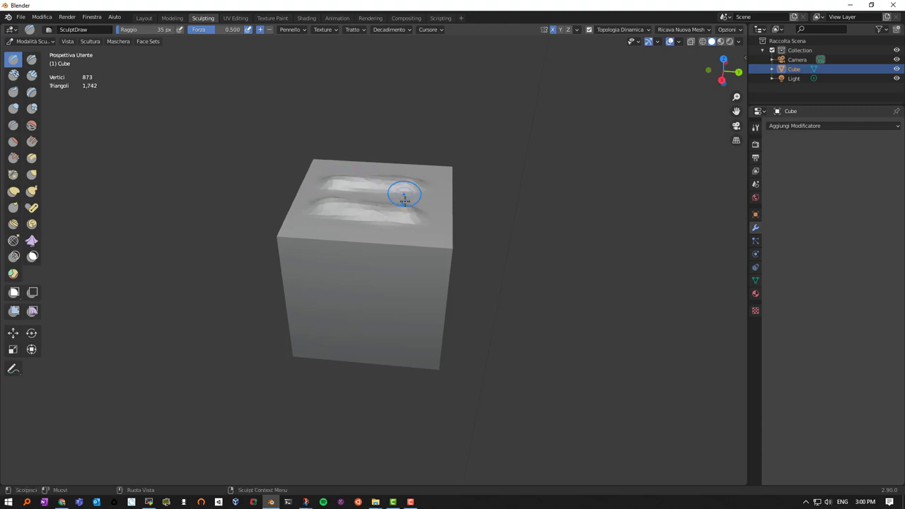
- Enable smooth shading (Ombreggiatura Levigata) for Dynamic Topology and inspect the shaded cube from other angles
{"action": "left_click", "coordinate": [648, 31]}
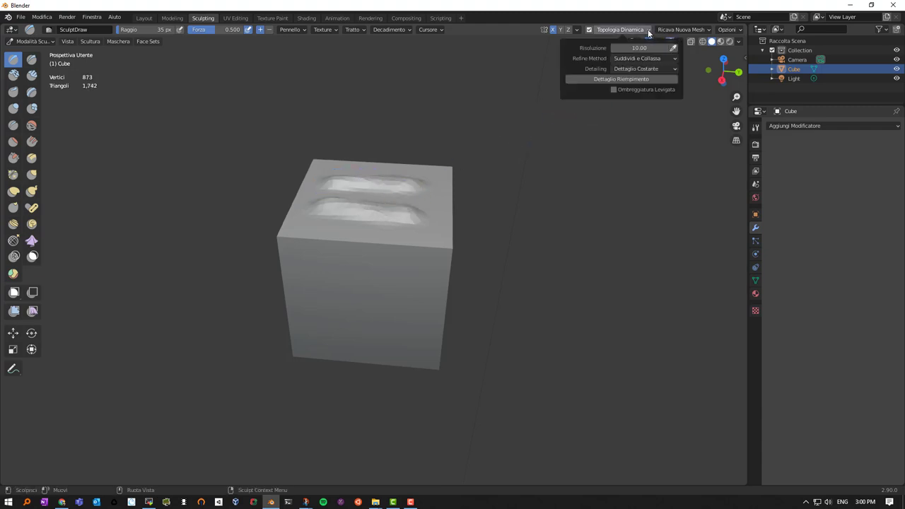
{"action": "left_click", "coordinate": [614, 90]}
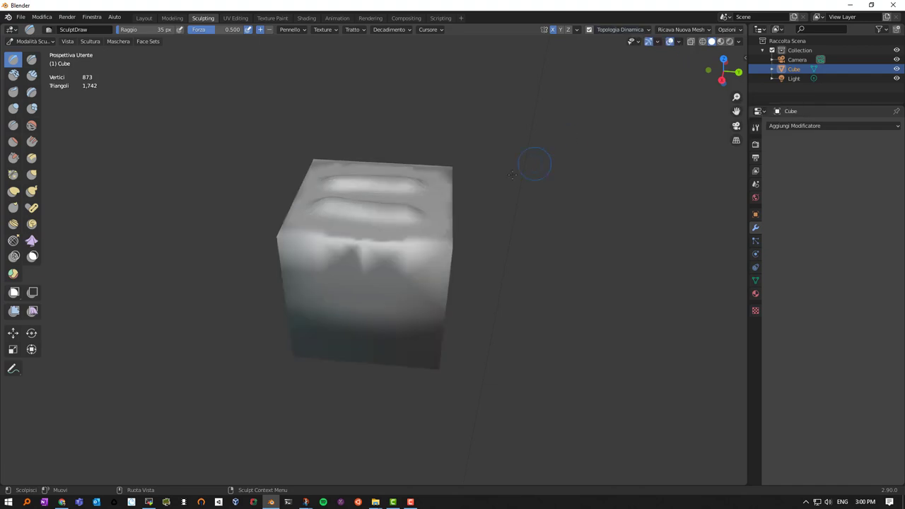
{"action": "mouse_move", "coordinate": [390, 228]}
{"action": "middle_mouse_down"}
{"action": "mouse_move", "coordinate": [434, 197]}
{"action": "mouse_move", "coordinate": [438, 262]}
{"action": "mouse_move", "coordinate": [432, 221]}
{"action": "middle_mouse_up"}
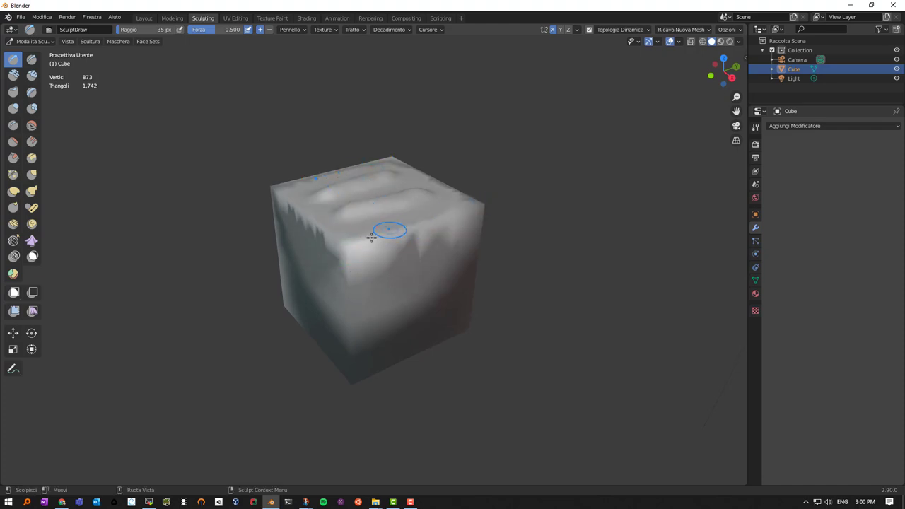
{"action": "mouse_move", "coordinate": [402, 216]}
{"action": "middle_mouse_down"}
{"action": "mouse_move", "coordinate": [359, 237]}
{"action": "mouse_move", "coordinate": [361, 266]}
{"action": "mouse_move", "coordinate": [383, 216]}
{"action": "middle_mouse_up"}
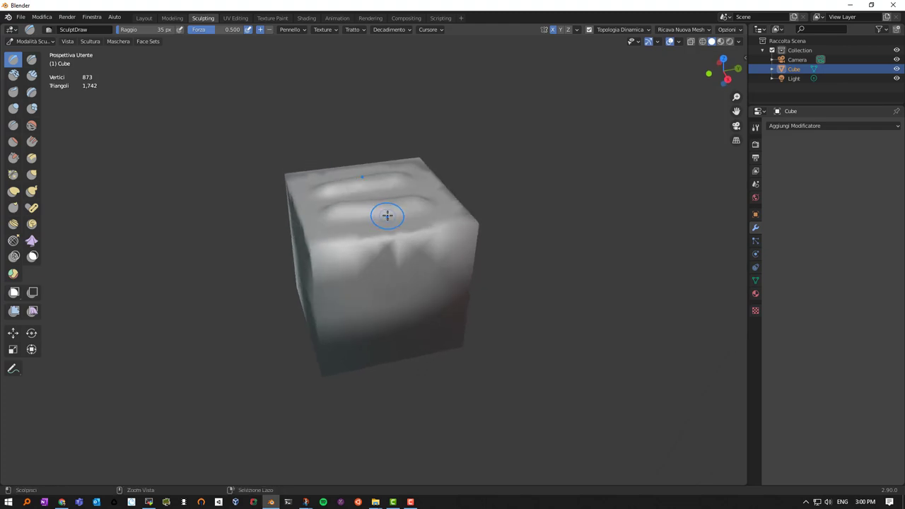
- Try a level 3 Multires modifier on the Dynamic Topology cube and remove it
{"action": "key", "text": "ctrl+3"}
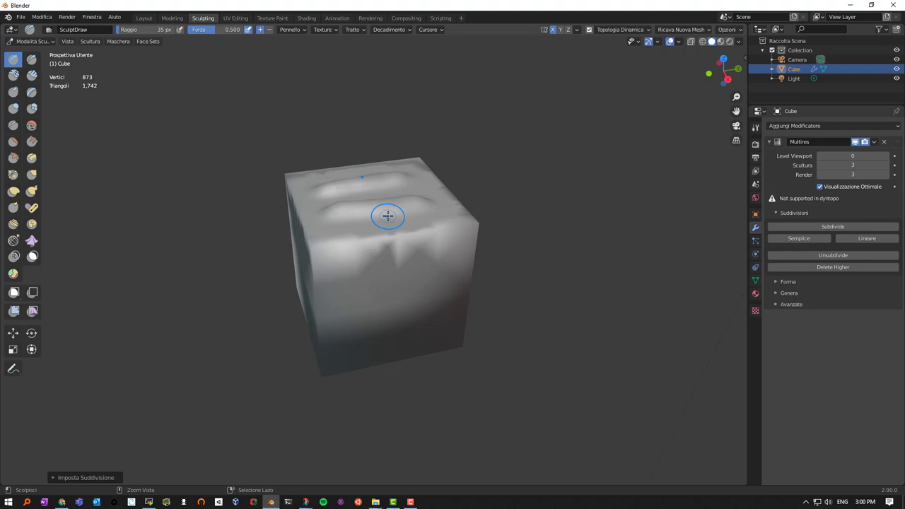
{"action": "left_click", "coordinate": [885, 142]}
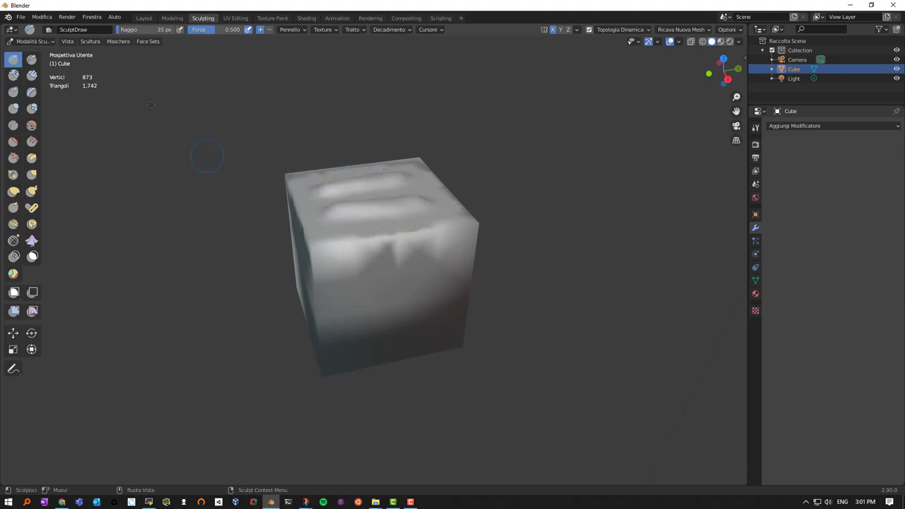
- Start a new General file without saving the current changes
{"action": "left_click", "coordinate": [21, 17]}
{"action": "mouse_move", "coordinate": [31, 28]}
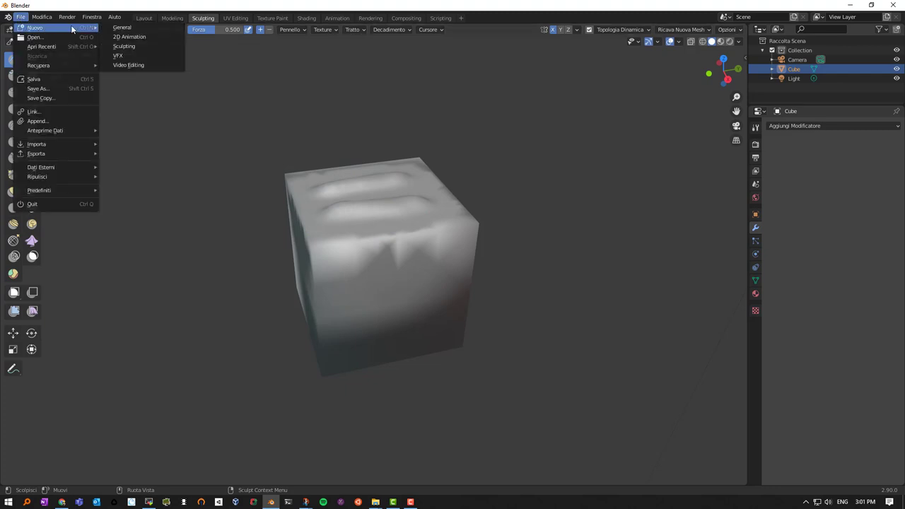
{"action": "left_click", "coordinate": [123, 28]}
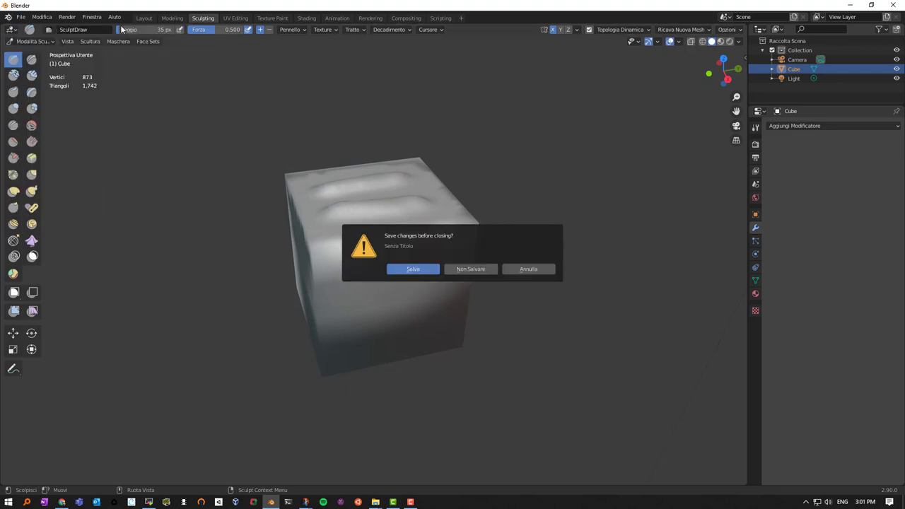
{"action": "left_click", "coordinate": [461, 269]}
- Add a Subdivision modifier to the default cube, trying viewport level 2 and settling on level 3
{"action": "scroll", "coordinate": [378, 255], "scroll_direction": "up", "scroll_amount": 4}
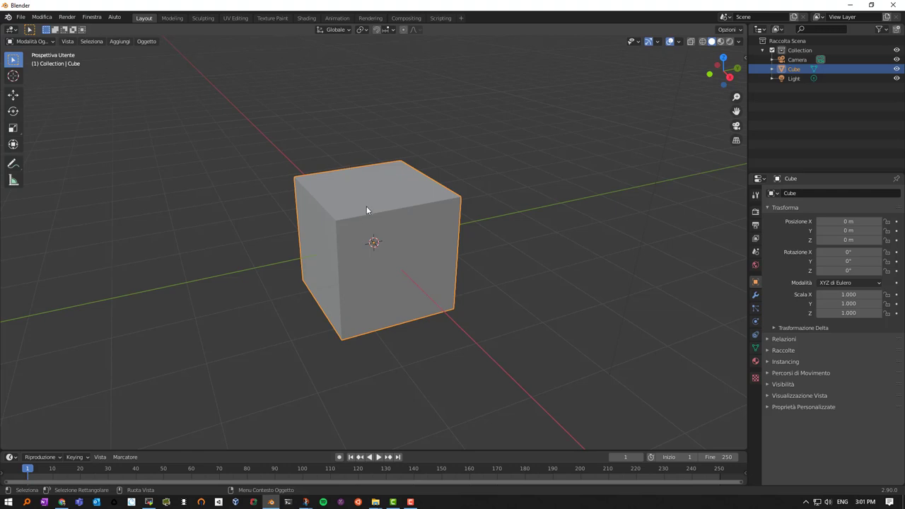
{"action": "key", "text": "ctrl"}
{"action": "key", "text": "ctrl+2"}
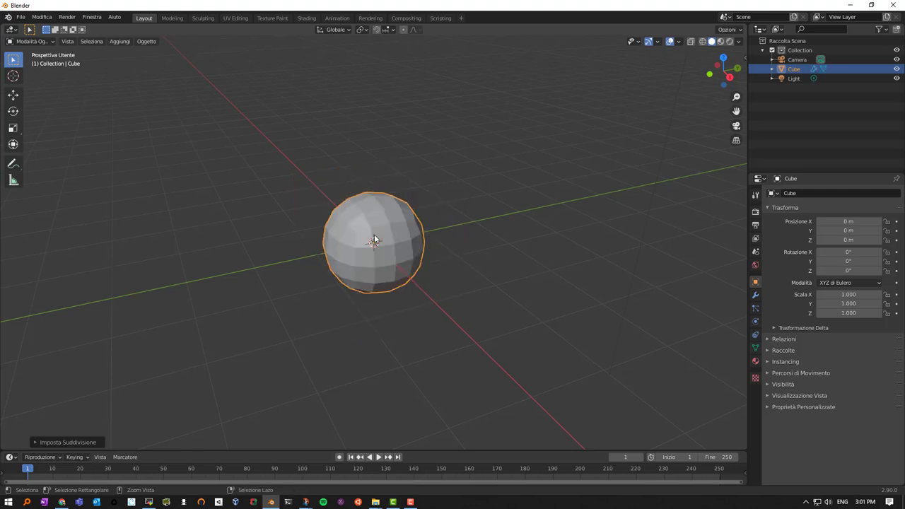
{"action": "key", "text": "ctrl+3"}
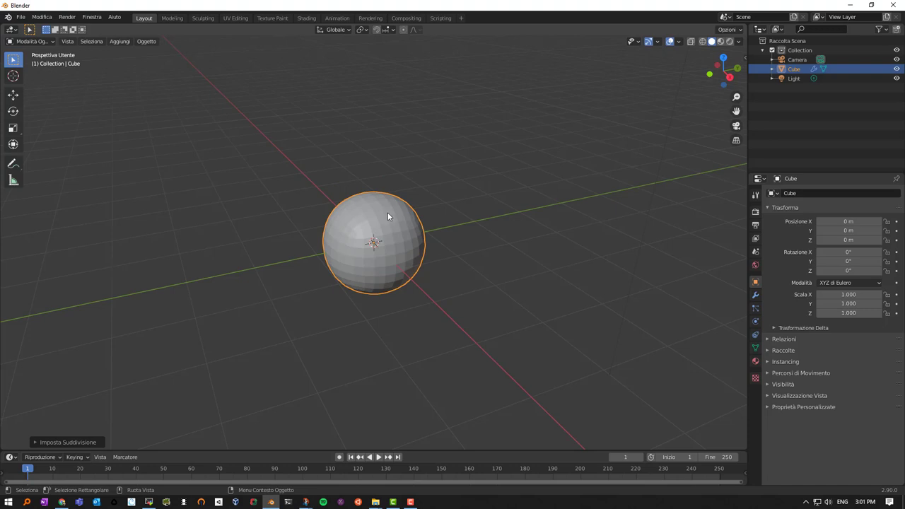
{"action": "scroll", "coordinate": [387, 212], "scroll_direction": "up", "scroll_amount": 4}
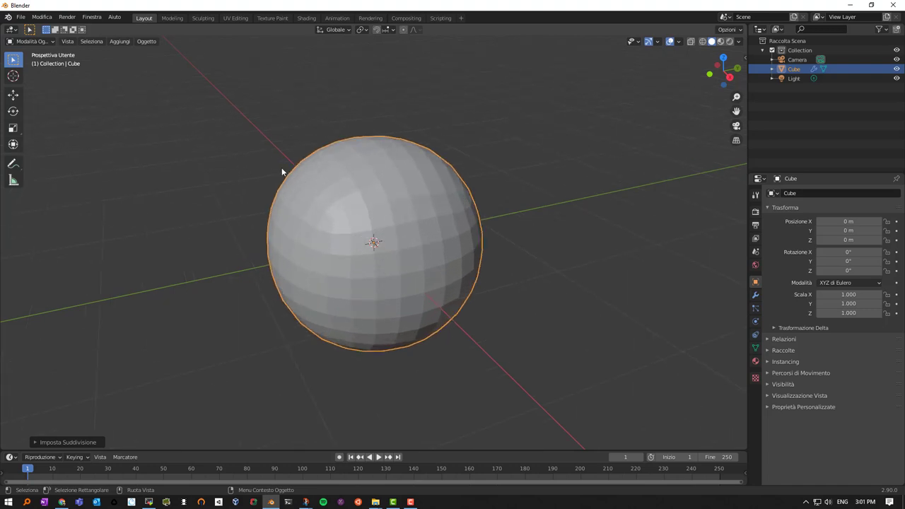
- Switch to the Sculpting workspace and enable Dynamic Topology on the subdivided cube, accepting the vertex data and modifier warning
{"action": "left_click", "coordinate": [204, 18]}
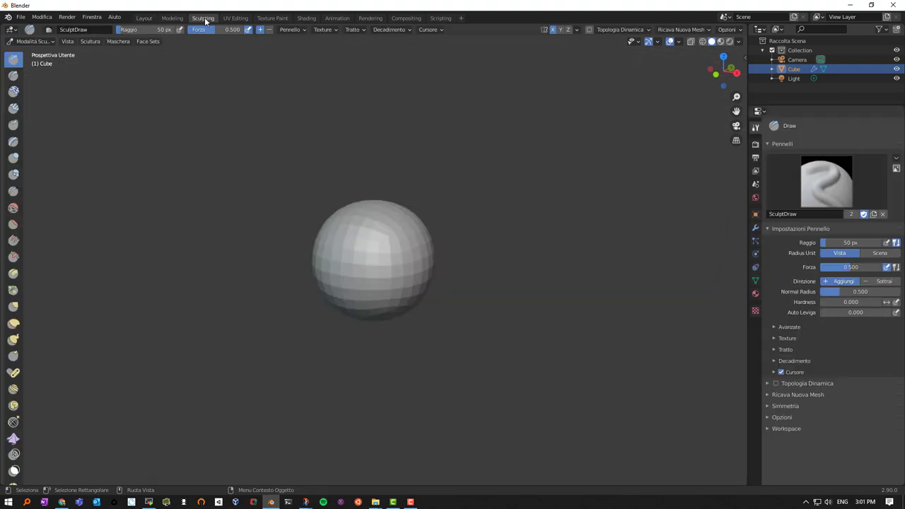
{"action": "scroll", "coordinate": [339, 219], "scroll_direction": "up", "scroll_amount": 4}
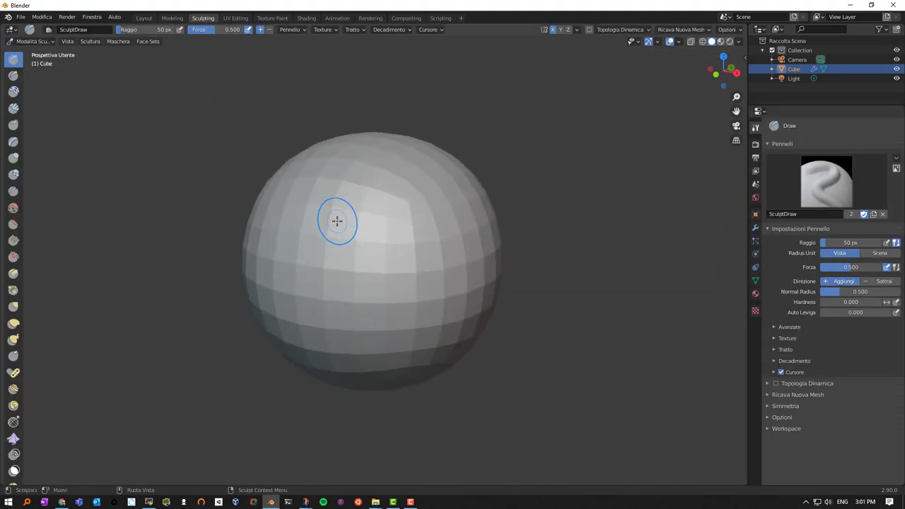
{"action": "left_click", "coordinate": [589, 29]}
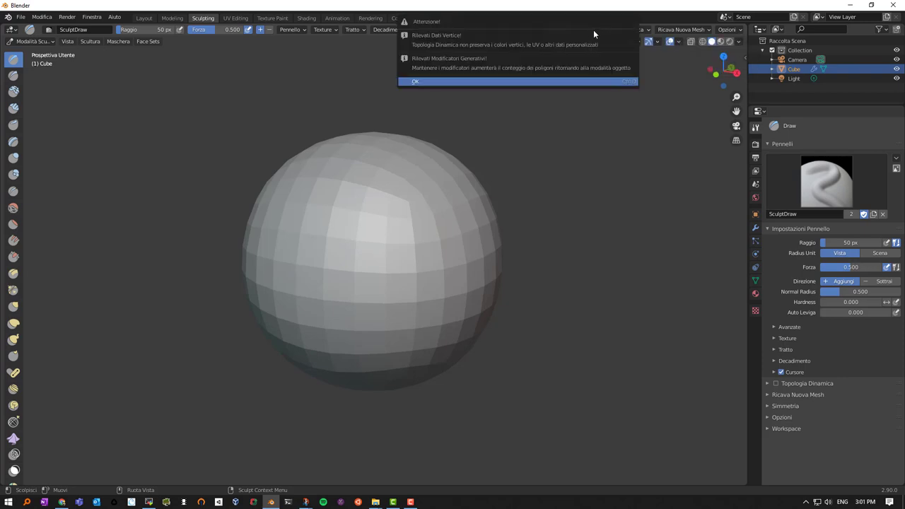
{"action": "left_click", "coordinate": [558, 81]}
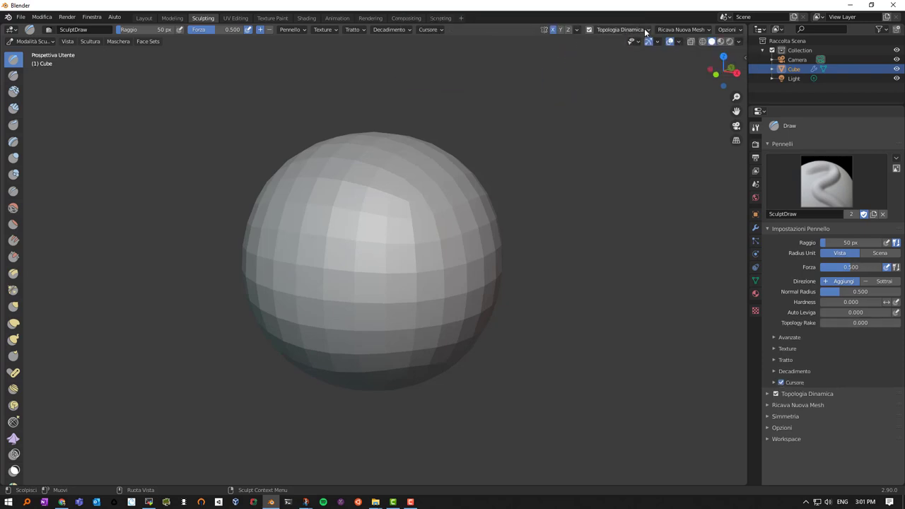
- Change Detailing to constant detail (Dettaglio Costante), and try smooth shading before turning it back off
{"action": "left_click", "coordinate": [646, 30]}
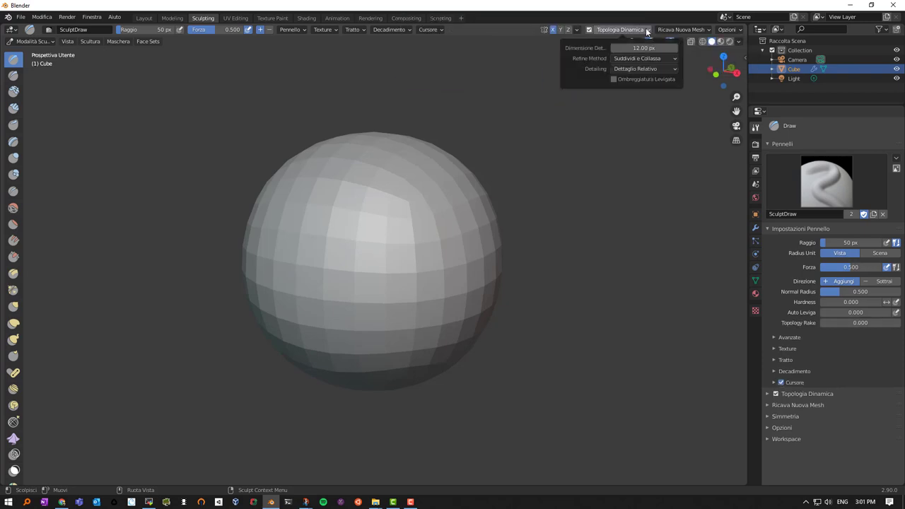
{"action": "left_click", "coordinate": [626, 69]}
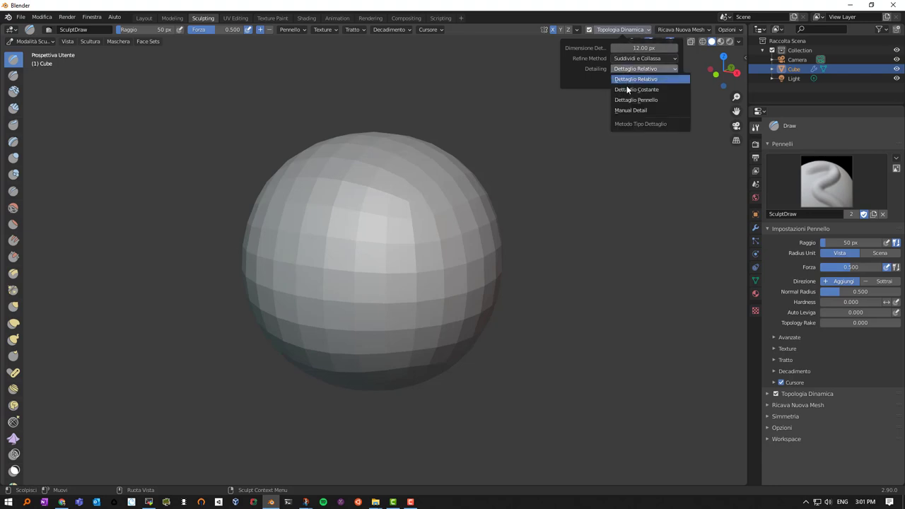
{"action": "left_click", "coordinate": [627, 90]}
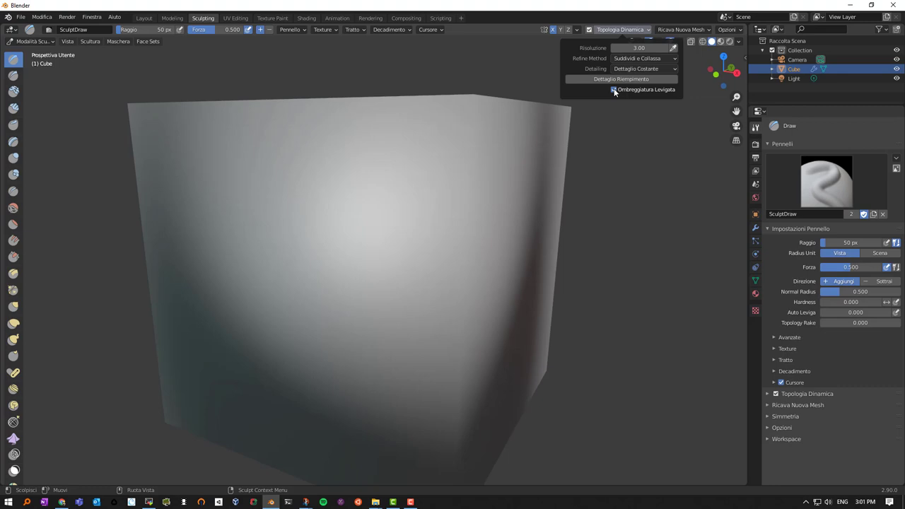
{"action": "left_click", "coordinate": [613, 90]}
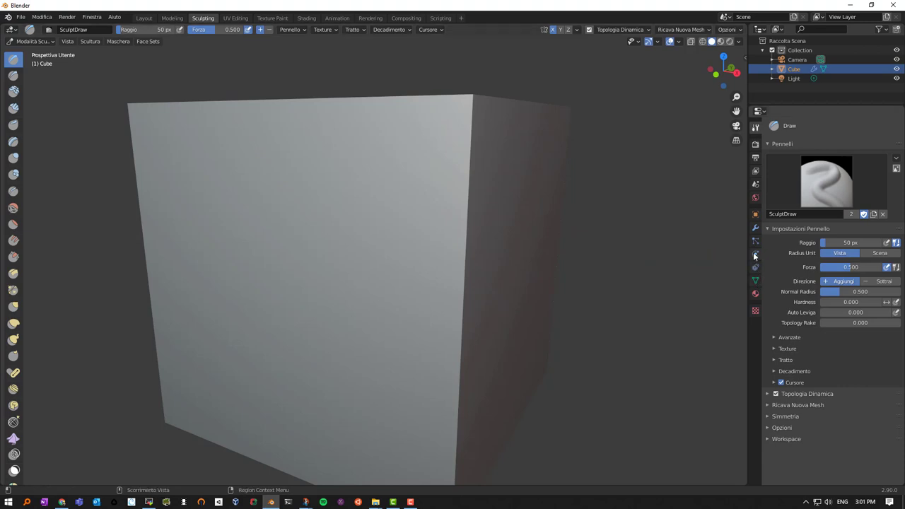
- Show the cube's Subdivision modifier settings, switch to Object Mode and inspect the shape from different angles
{"action": "left_click", "coordinate": [755, 231]}
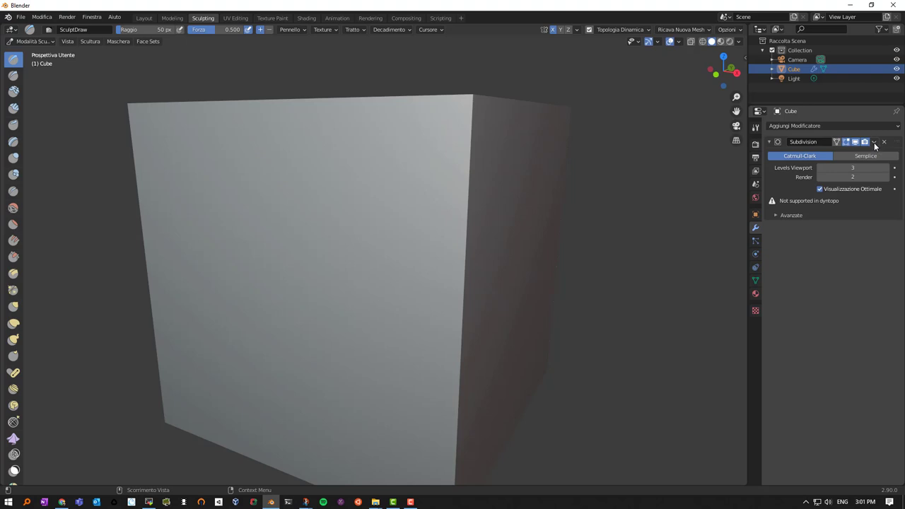
{"action": "left_click", "coordinate": [54, 41]}
{"action": "left_click", "coordinate": [53, 51]}
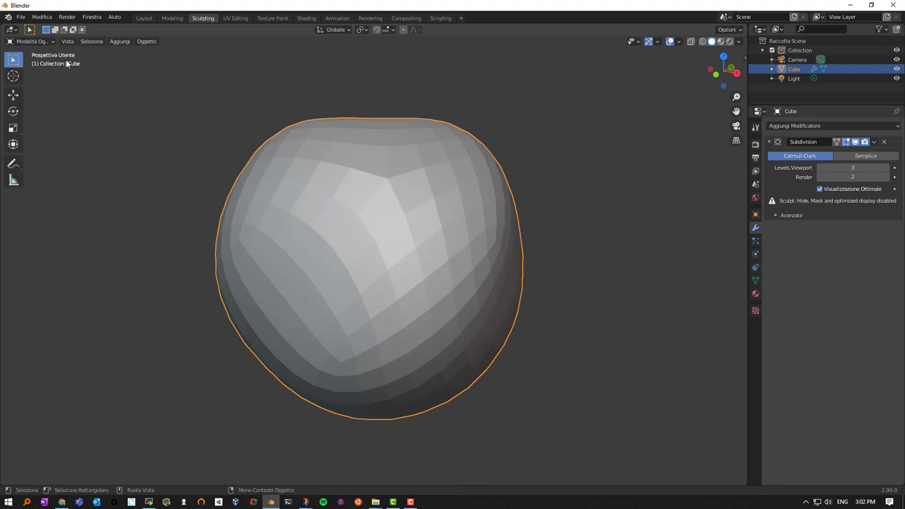
{"action": "mouse_move", "coordinate": [455, 194]}
{"action": "middle_mouse_down"}
{"action": "mouse_move", "coordinate": [444, 186]}
{"action": "mouse_move", "coordinate": [450, 212]}
{"action": "mouse_move", "coordinate": [460, 139]}
{"action": "mouse_move", "coordinate": [485, 137]}
{"action": "mouse_move", "coordinate": [466, 155]}
{"action": "mouse_move", "coordinate": [568, 190]}
{"action": "middle_mouse_up"}
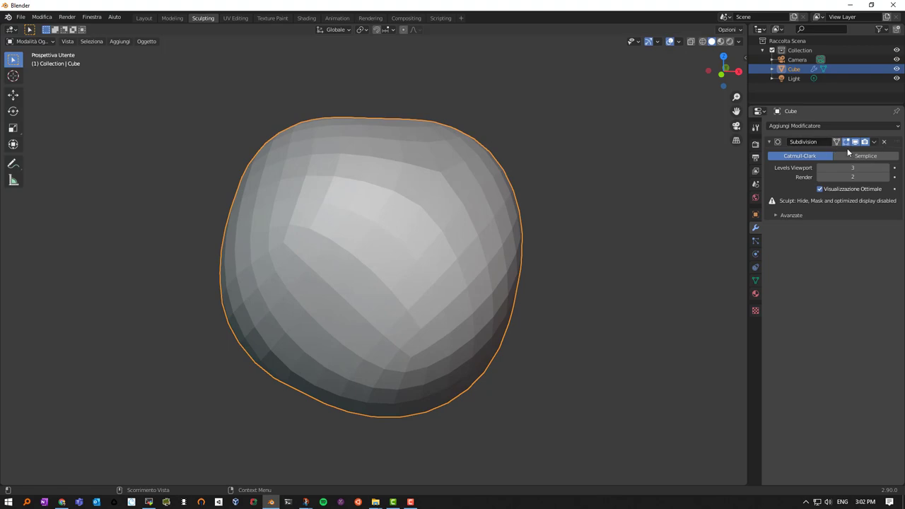
{"action": "mouse_move", "coordinate": [365, 218]}
{"action": "middle_mouse_down"}
{"action": "mouse_move", "coordinate": [396, 259]}
{"action": "mouse_move", "coordinate": [375, 248]}
{"action": "middle_mouse_up"}
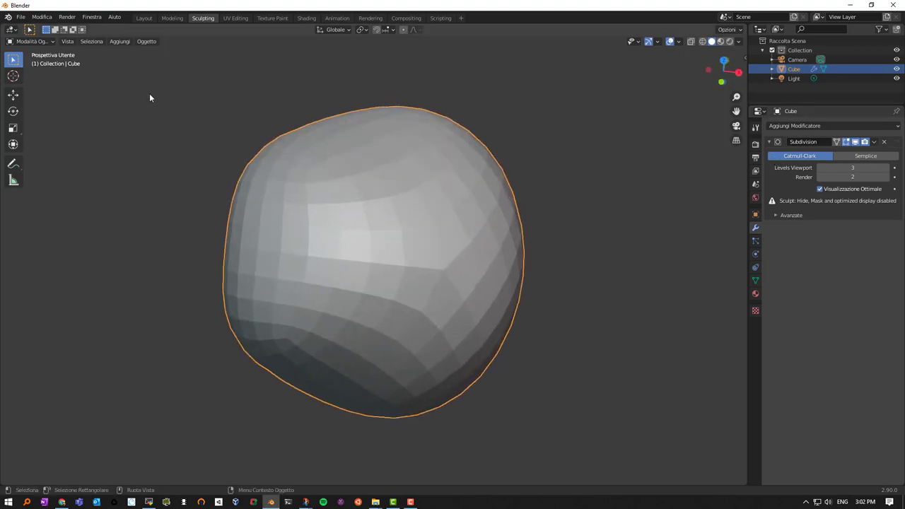
- Start a new General file and add a level 3 Subdivision modifier to the default cube
{"action": "left_click", "coordinate": [20, 17]}
{"action": "mouse_move", "coordinate": [42, 27]}
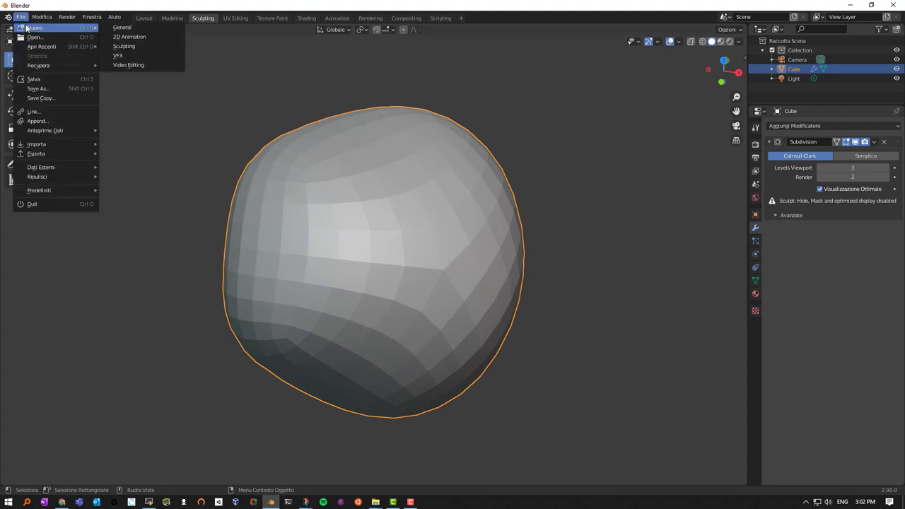
{"action": "left_click", "coordinate": [115, 27]}
{"action": "left_click", "coordinate": [478, 268]}
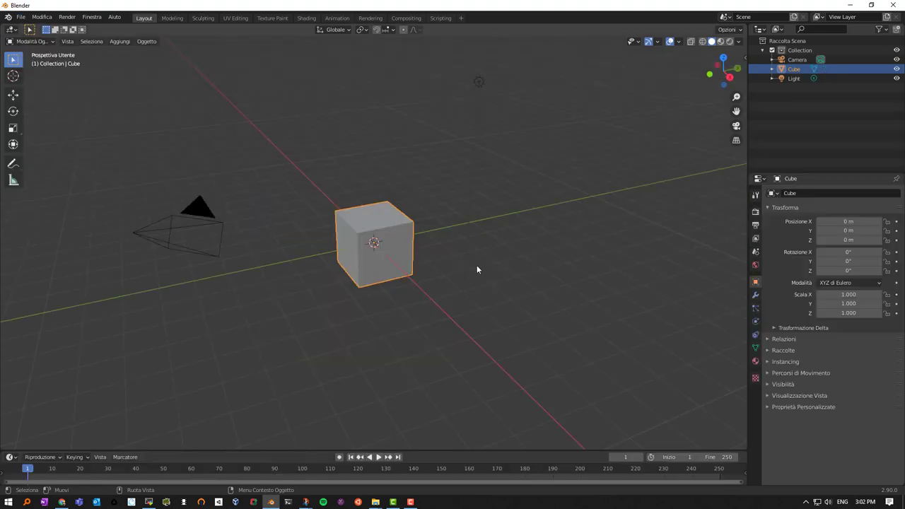
{"action": "key", "text": "ctrl+3"}
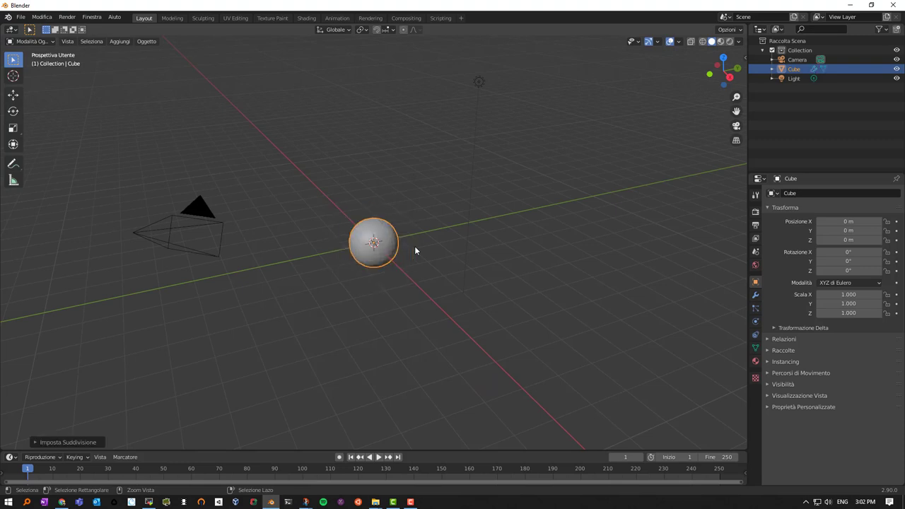
{"action": "scroll", "coordinate": [414, 246], "scroll_direction": "up", "scroll_amount": 6}
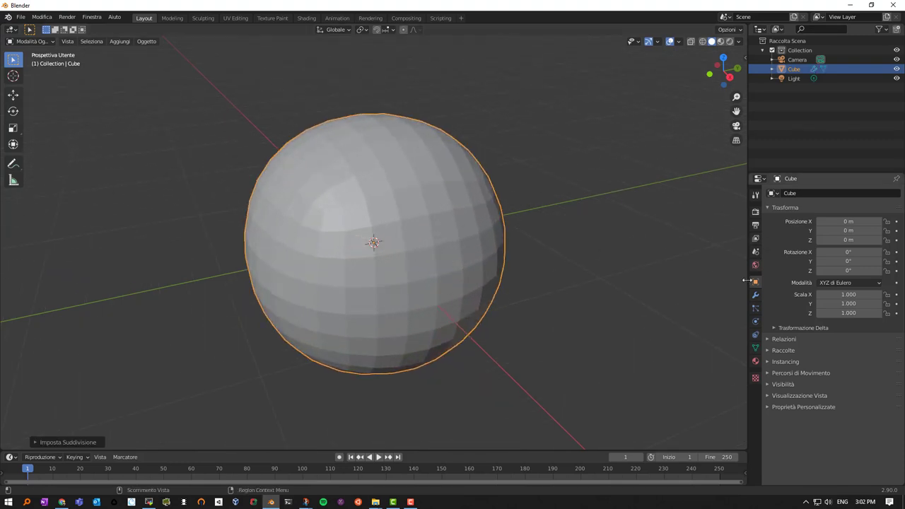
- Apply the cube's Subdivision modifier so the subdivided shape becomes real geometry
{"action": "left_click", "coordinate": [754, 297]}
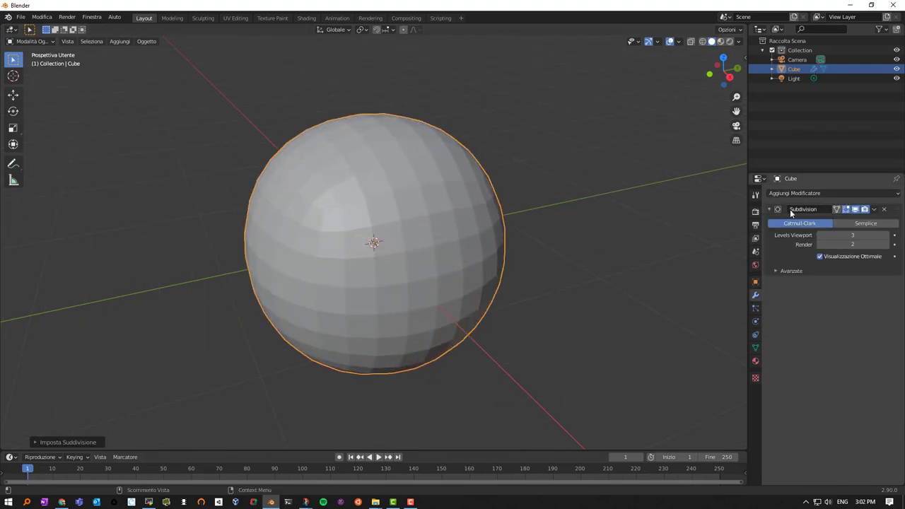
{"action": "left_click", "coordinate": [874, 210]}
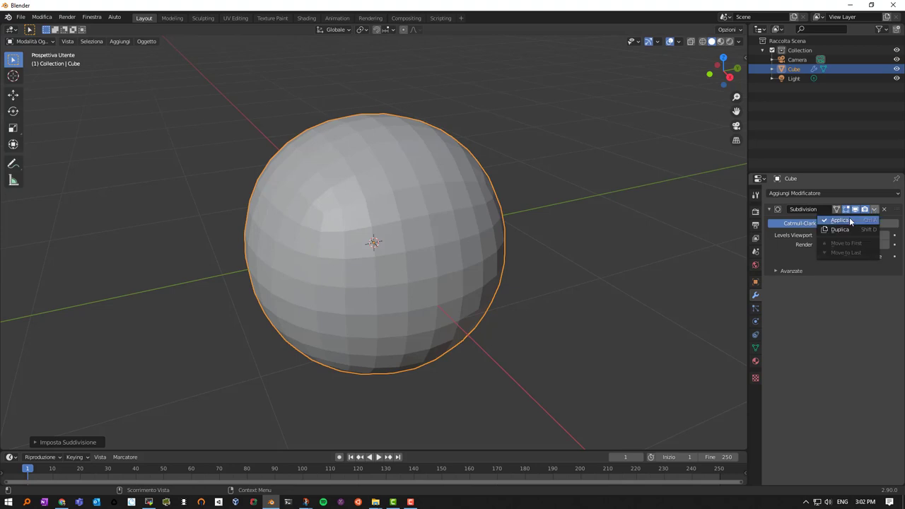
{"action": "left_click", "coordinate": [848, 220]}
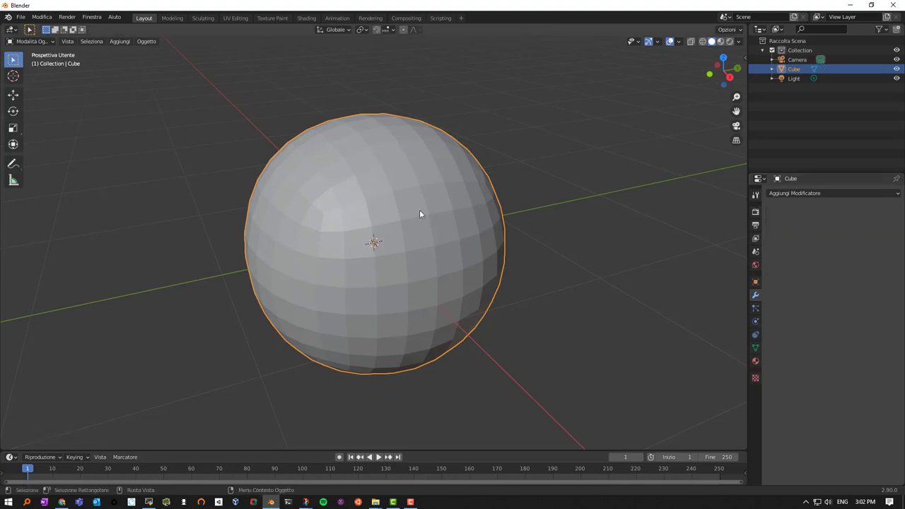
{"action": "scroll", "coordinate": [339, 192], "scroll_direction": "up", "scroll_amount": 2}
{"action": "scroll", "coordinate": [350, 196], "scroll_direction": "down", "scroll_amount": 1}
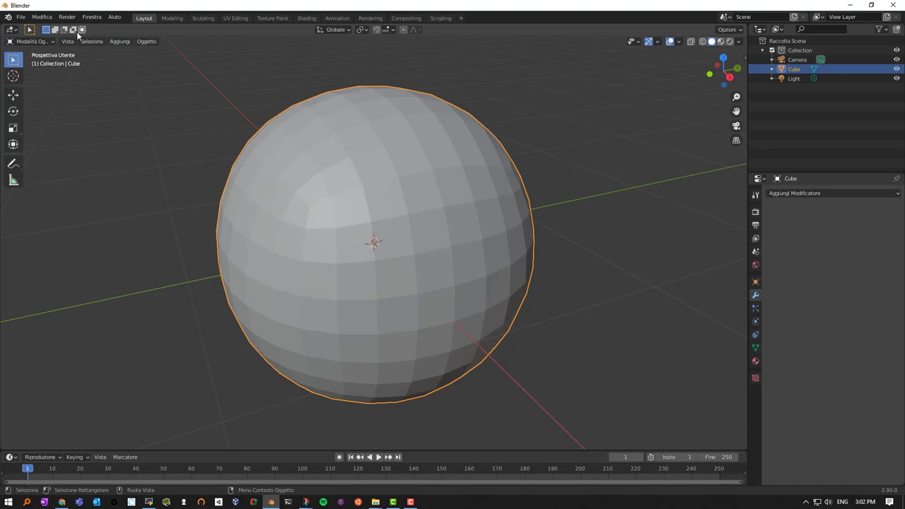
- Switch to the Sculpting workspace in Sculpt Mode and widen the brush toolbar to two columns
{"action": "left_click", "coordinate": [52, 42]}
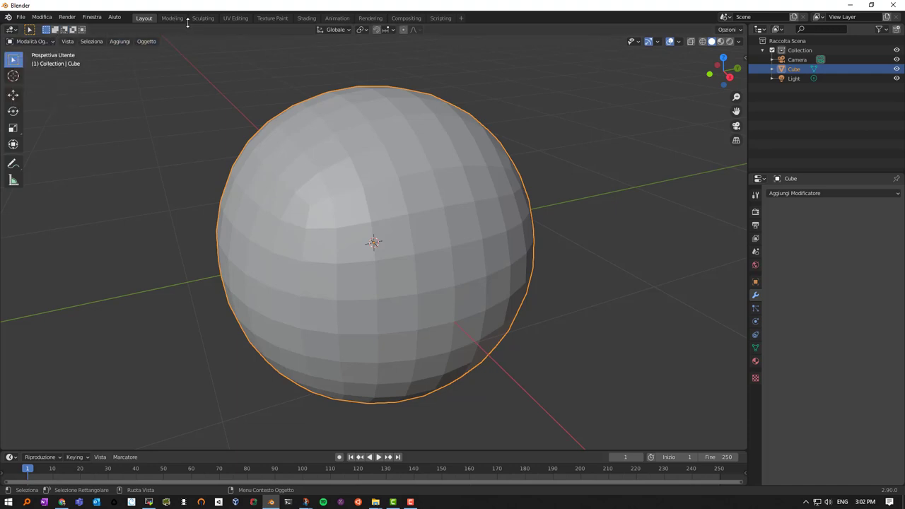
{"action": "left_click", "coordinate": [201, 18]}
{"action": "left_click", "coordinate": [45, 43]}
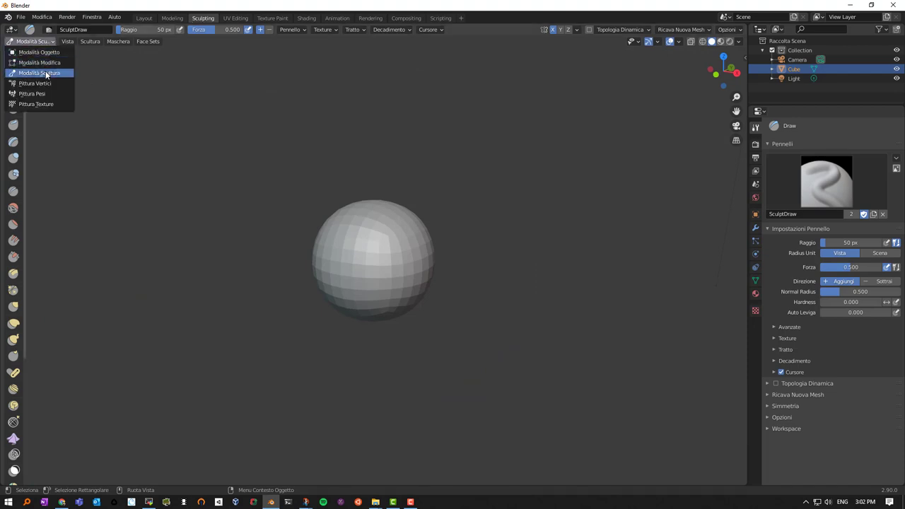
{"action": "left_click", "coordinate": [39, 73]}
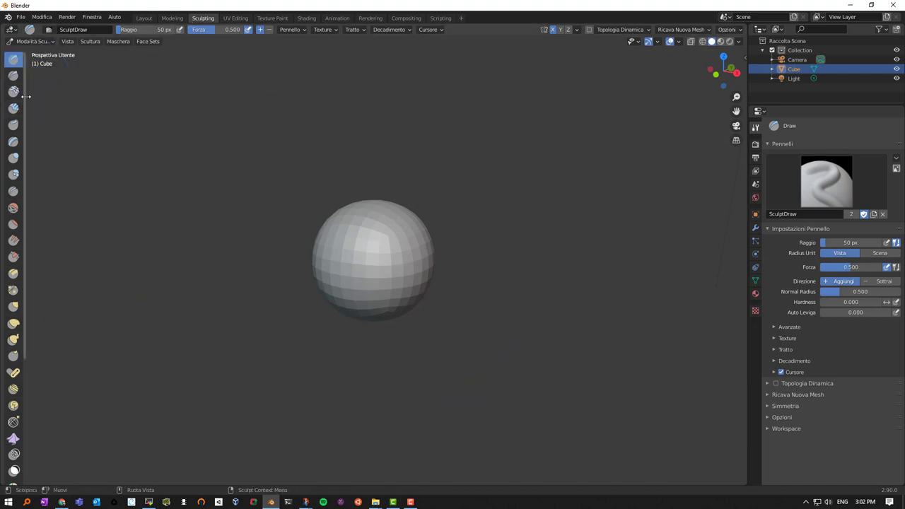
{"action": "left_click_drag", "start_coordinate": [25, 87], "coordinate": [40, 84]}
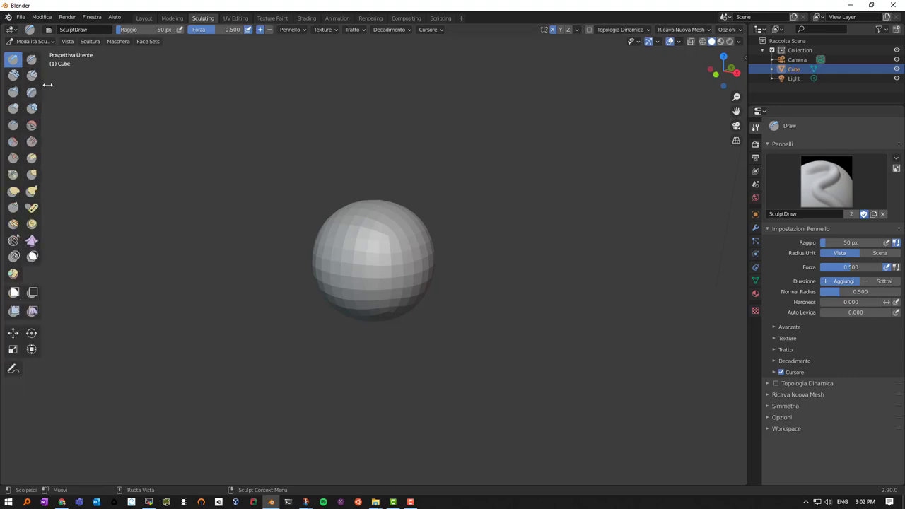
{"action": "scroll", "coordinate": [323, 259], "scroll_direction": "up", "scroll_amount": 4}
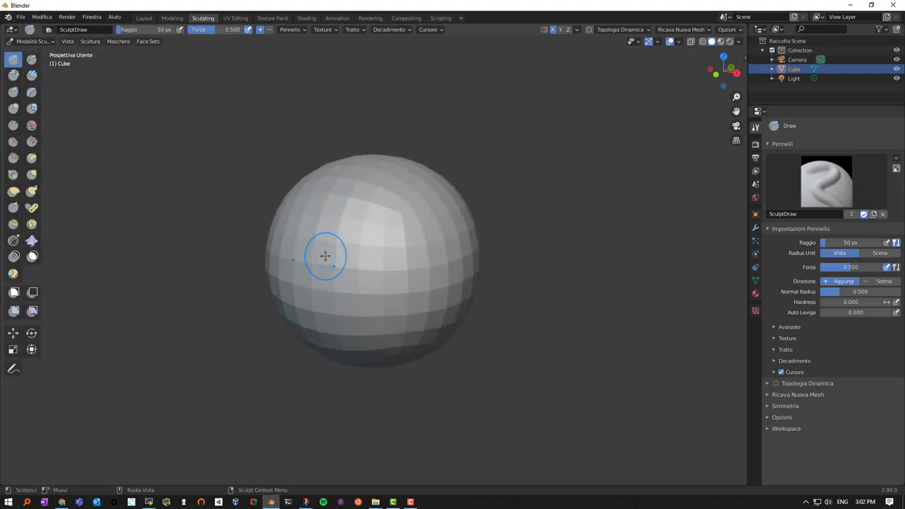
- Enable Dynamic Topology on the sphere, accepting the vertex data warning, and set Detailing to constant detail (Dettaglio Costante)
{"action": "left_click", "coordinate": [589, 29]}
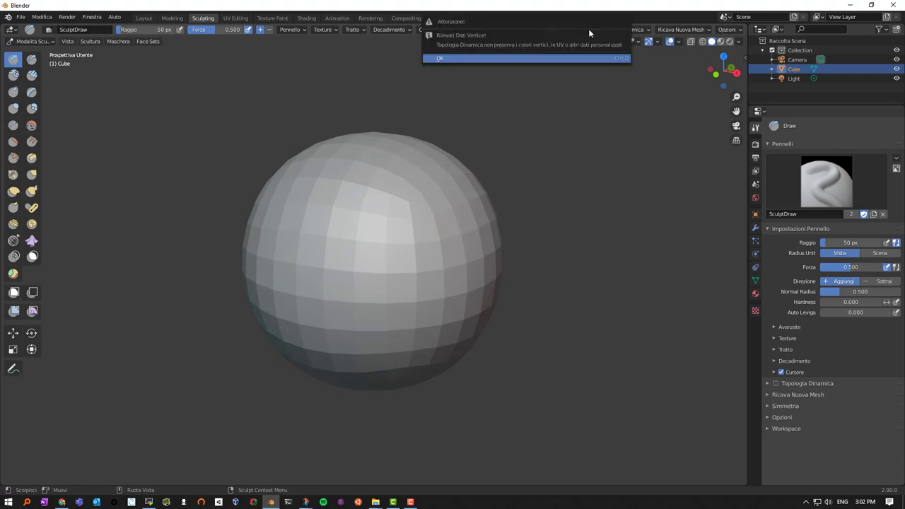
{"action": "left_click", "coordinate": [500, 57]}
{"action": "left_click", "coordinate": [648, 30]}
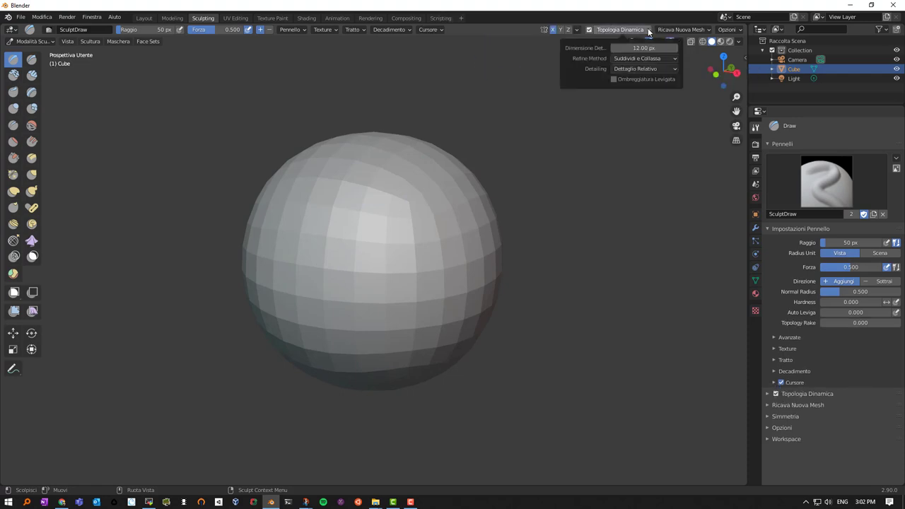
{"action": "left_click", "coordinate": [626, 68]}
{"action": "left_click", "coordinate": [632, 88]}
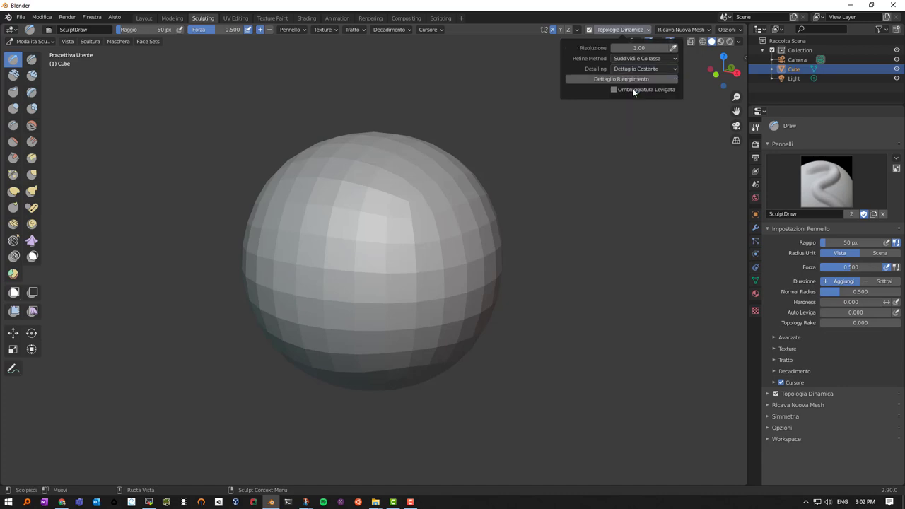
- Change the Dynamic Topology resolution and turn on smooth shading (Ombreggiatura Levigata)
{"action": "left_click", "coordinate": [636, 47]}
{"action": "type", "text": "3.0"}
{"action": "key", "text": "Return"}
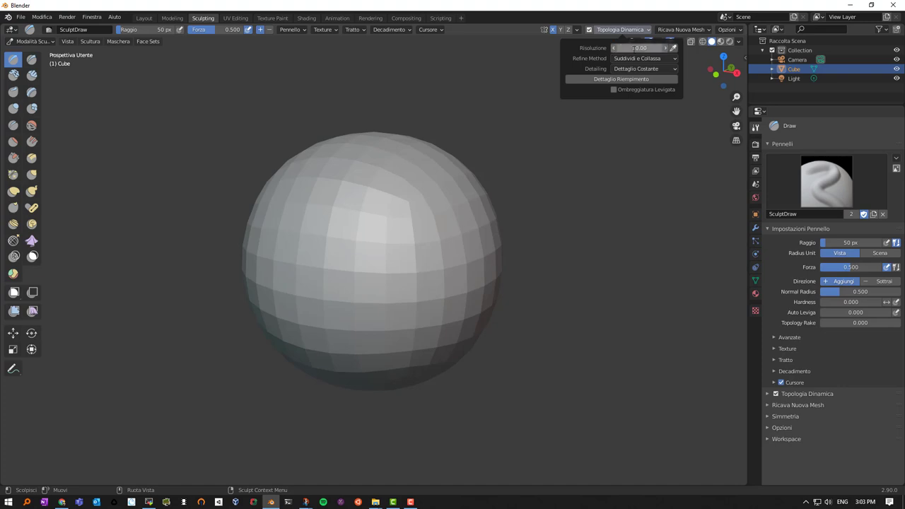
{"action": "left_click", "coordinate": [613, 90]}
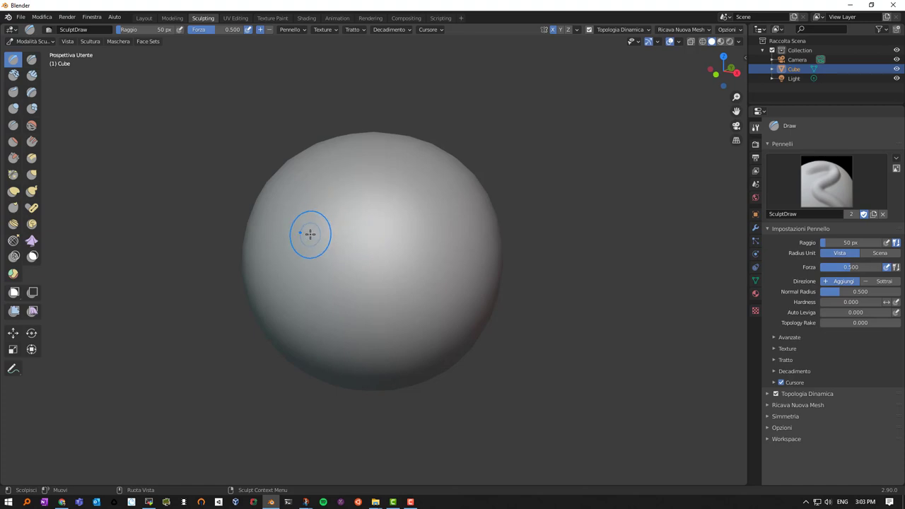
- Sculpt raised ridges on the sphere with the Draw brush, turning off X symmetry after the first stroke
{"action": "mouse_move", "coordinate": [296, 228]}
{"action": "left_mouse_down"}
{"action": "mouse_move", "coordinate": [328, 189]}
{"action": "mouse_move", "coordinate": [369, 167]}
{"action": "mouse_move", "coordinate": [332, 190]}
{"action": "left_mouse_up"}
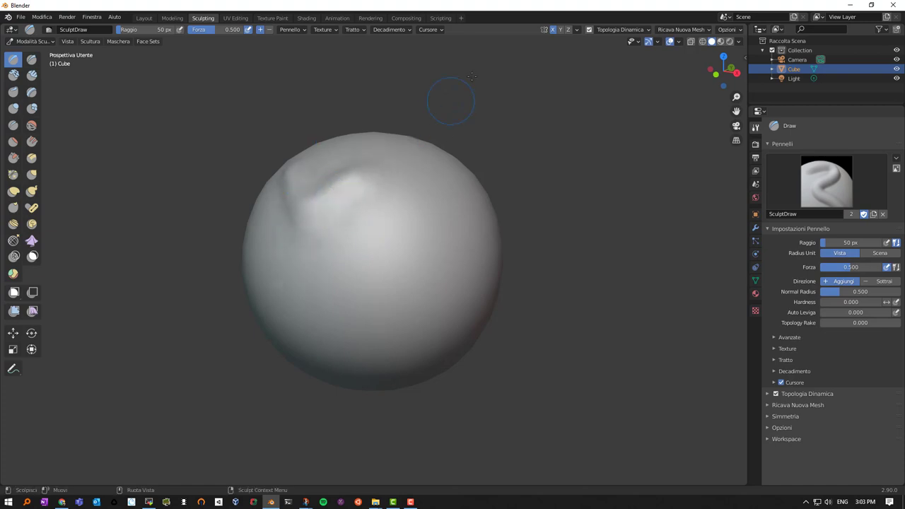
{"action": "left_click", "coordinate": [553, 29]}
{"action": "mouse_move", "coordinate": [337, 210]}
{"action": "left_mouse_down"}
{"action": "mouse_move", "coordinate": [358, 171]}
{"action": "mouse_move", "coordinate": [306, 213]}
{"action": "mouse_move", "coordinate": [347, 178]}
{"action": "mouse_move", "coordinate": [315, 215]}
{"action": "mouse_move", "coordinate": [347, 189]}
{"action": "mouse_move", "coordinate": [338, 229]}
{"action": "mouse_move", "coordinate": [388, 206]}
{"action": "mouse_move", "coordinate": [369, 251]}
{"action": "mouse_move", "coordinate": [424, 265]}
{"action": "mouse_move", "coordinate": [404, 310]}
{"action": "mouse_move", "coordinate": [337, 324]}
{"action": "mouse_move", "coordinate": [320, 309]}
{"action": "mouse_move", "coordinate": [364, 319]}
{"action": "mouse_move", "coordinate": [410, 285]}
{"action": "mouse_move", "coordinate": [436, 240]}
{"action": "mouse_move", "coordinate": [415, 277]}
{"action": "mouse_move", "coordinate": [356, 308]}
{"action": "left_mouse_up"}
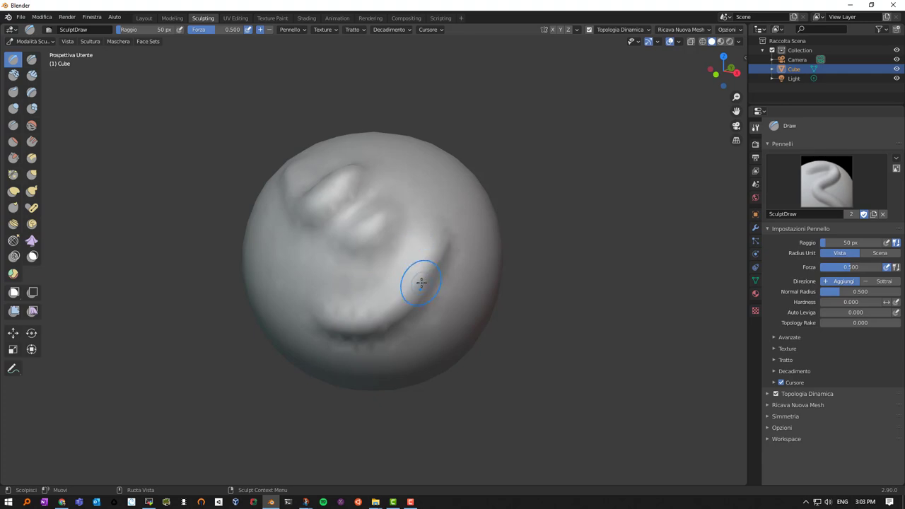
{"action": "mouse_move", "coordinate": [422, 253]}
{"action": "middle_mouse_down"}
{"action": "mouse_move", "coordinate": [424, 224]}
{"action": "mouse_move", "coordinate": [389, 210]}
{"action": "mouse_move", "coordinate": [391, 236]}
{"action": "mouse_move", "coordinate": [381, 229]}
{"action": "middle_mouse_up"}
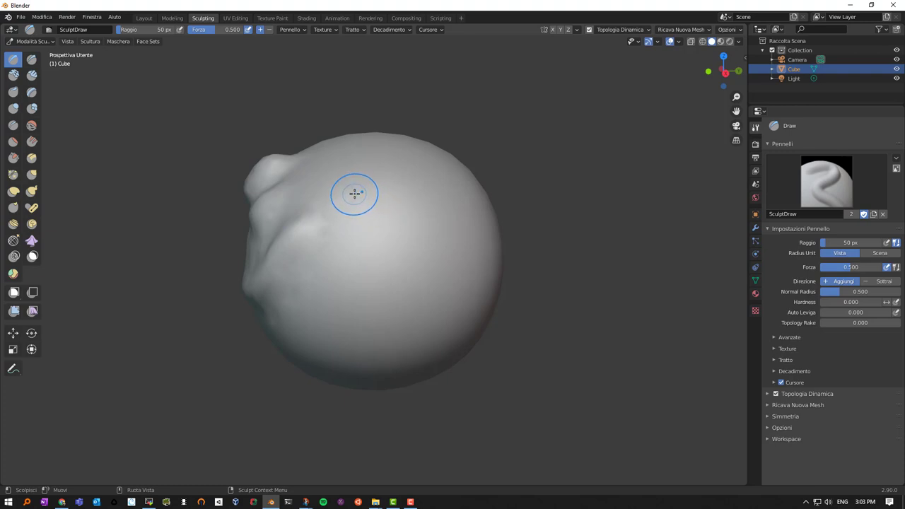
- Reduce the Draw brush radius to 16 px and sculpt a thin stroke on a smooth area of the sphere
{"action": "key", "text": "s"}
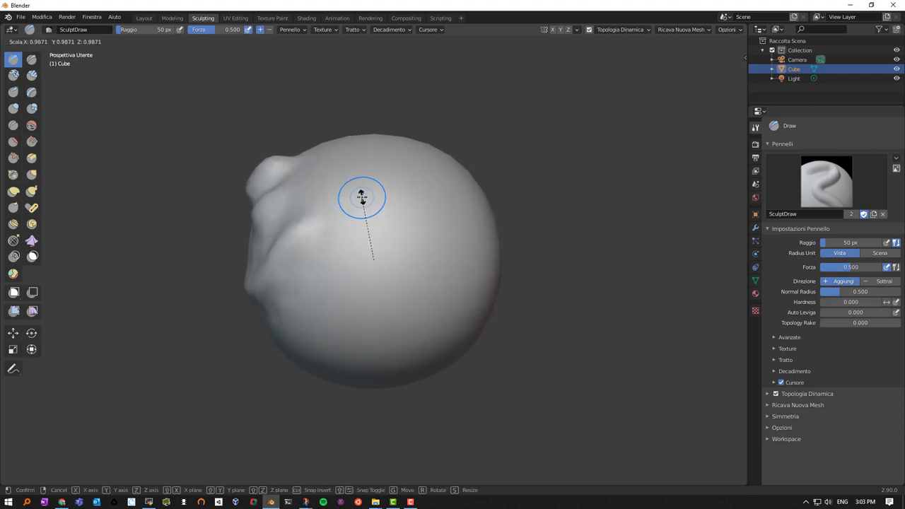
{"action": "key", "text": "Escape"}
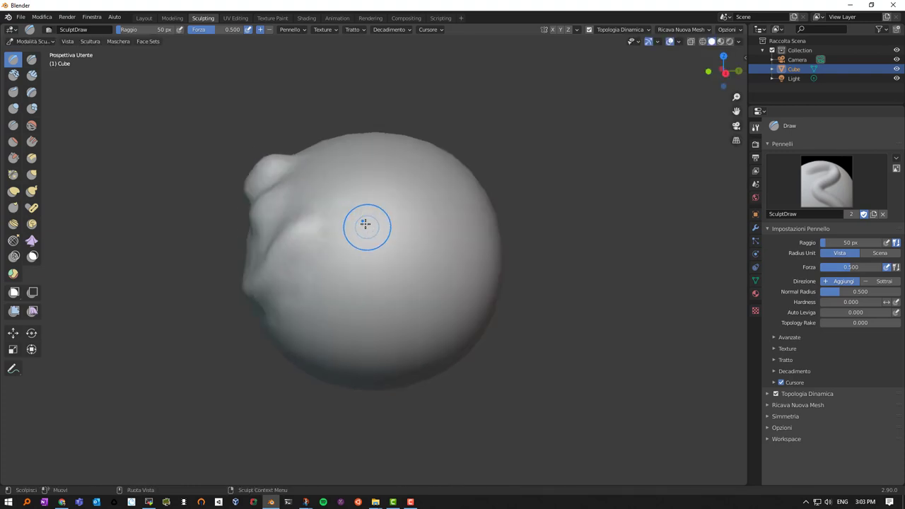
{"action": "key", "text": "f"}
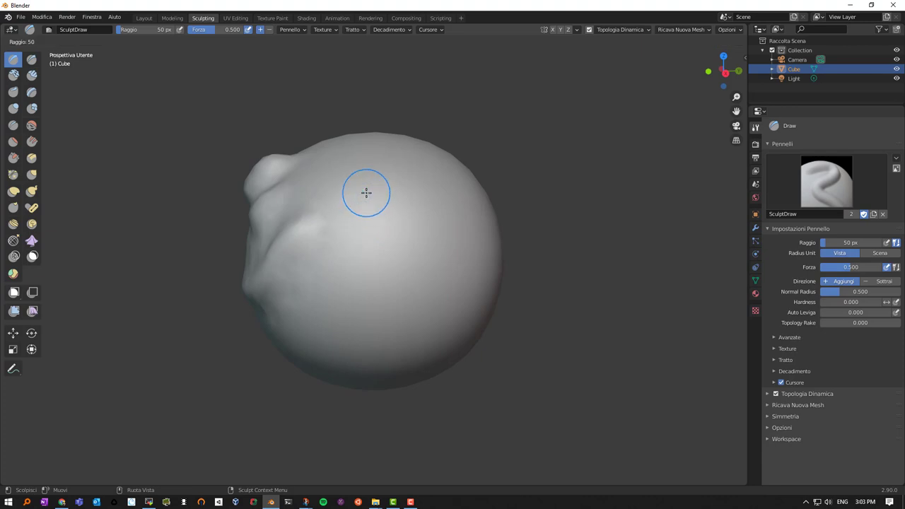
{"action": "left_click", "coordinate": [350, 195]}
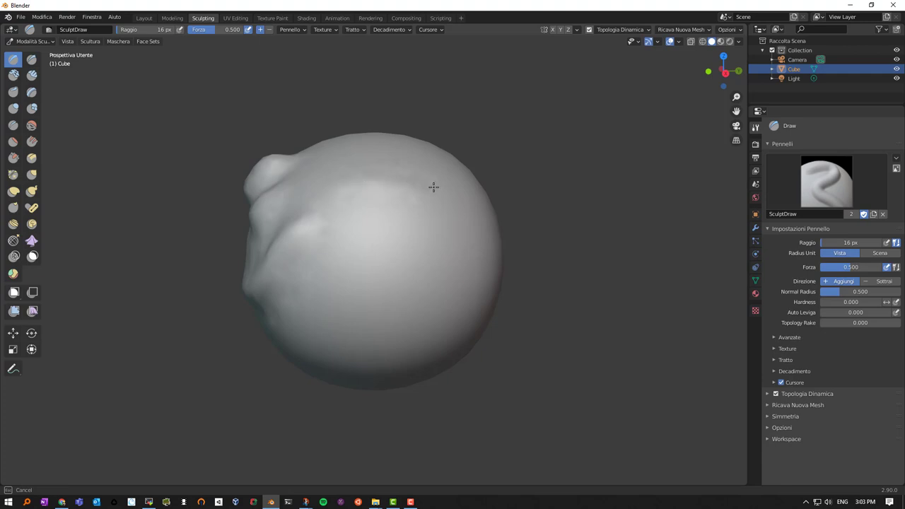
- Set the Dynamic Topology constant detail resolution to 30
{"action": "left_click", "coordinate": [646, 31]}
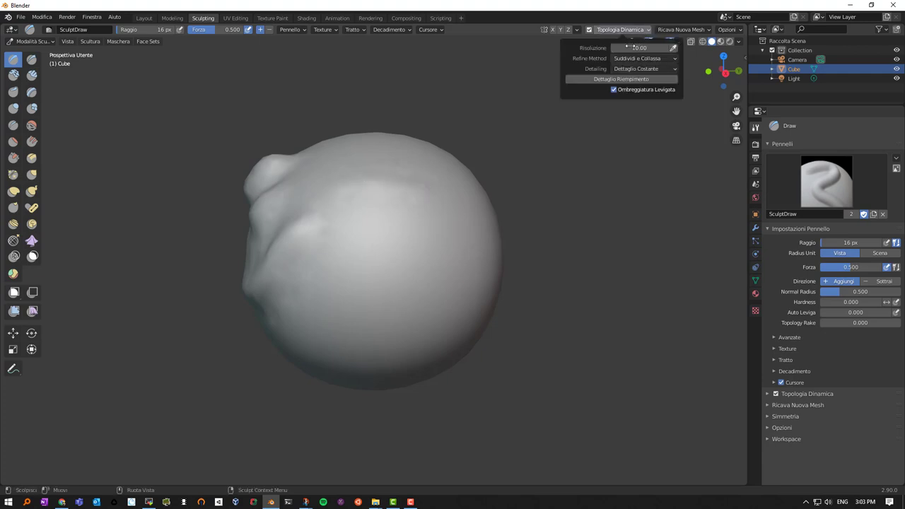
{"action": "left_click", "coordinate": [628, 47]}
{"action": "type", "text": "30"}
{"action": "key", "text": "Return"}
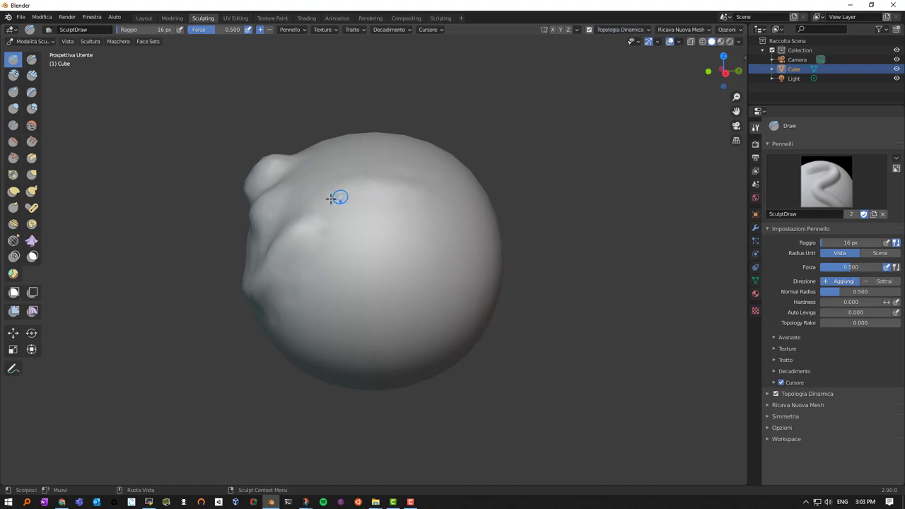
- Sculpt fine strokes over the thin ridge and draw a closed rounded loop on the sphere with the Draw brush
{"action": "left_click_drag", "start_coordinate": [332, 198], "coordinate": [361, 190]}
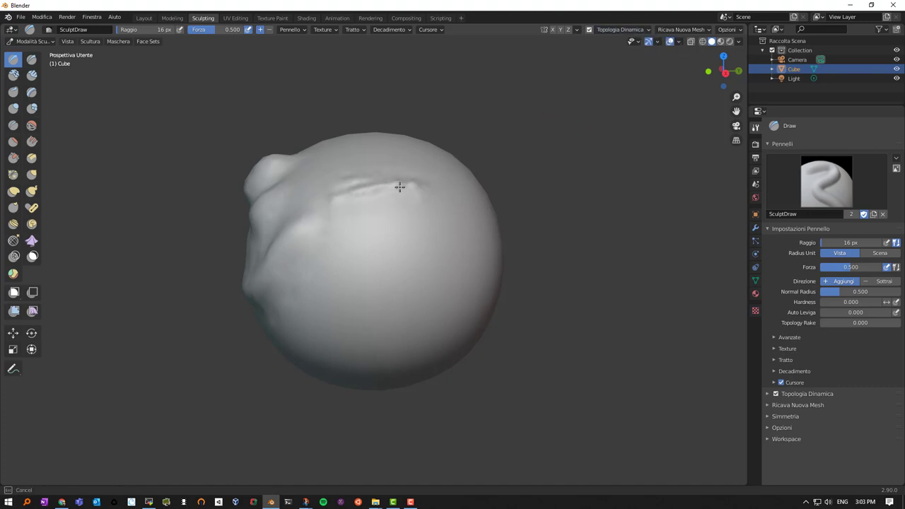
{"action": "mouse_move", "coordinate": [409, 195]}
{"action": "left_mouse_down"}
{"action": "mouse_move", "coordinate": [415, 267]}
{"action": "mouse_move", "coordinate": [381, 279]}
{"action": "mouse_move", "coordinate": [356, 243]}
{"action": "mouse_move", "coordinate": [347, 206]}
{"action": "left_mouse_up"}
{"action": "mouse_move", "coordinate": [347, 206]}
{"action": "middle_mouse_down"}
{"action": "mouse_move", "coordinate": [414, 238]}
{"action": "mouse_move", "coordinate": [375, 214]}
{"action": "mouse_move", "coordinate": [417, 195]}
{"action": "mouse_move", "coordinate": [387, 181]}
{"action": "middle_mouse_up"}
{"action": "mouse_move", "coordinate": [324, 204]}
{"action": "left_mouse_down"}
{"action": "mouse_move", "coordinate": [305, 241]}
{"action": "mouse_move", "coordinate": [384, 279]}
{"action": "mouse_move", "coordinate": [397, 219]}
{"action": "mouse_move", "coordinate": [313, 221]}
{"action": "left_mouse_up"}
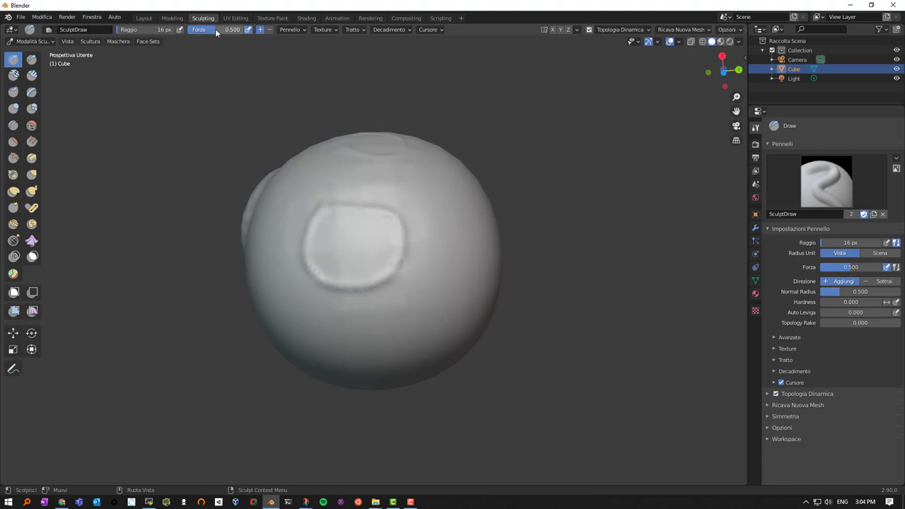
- Raise the Draw brush strength to 1.000 and retrace the rounded loop to make its rim stronger
{"action": "left_click_drag", "start_coordinate": [215, 28], "coordinate": [242, 29]}
{"action": "mouse_move", "coordinate": [377, 216]}
{"action": "left_mouse_down"}
{"action": "mouse_move", "coordinate": [385, 210]}
{"action": "mouse_move", "coordinate": [335, 202]}
{"action": "mouse_move", "coordinate": [309, 241]}
{"action": "mouse_move", "coordinate": [348, 278]}
{"action": "mouse_move", "coordinate": [393, 225]}
{"action": "mouse_move", "coordinate": [366, 202]}
{"action": "left_mouse_up"}
{"action": "middle_click_drag", "start_coordinate": [422, 207], "coordinate": [415, 166]}
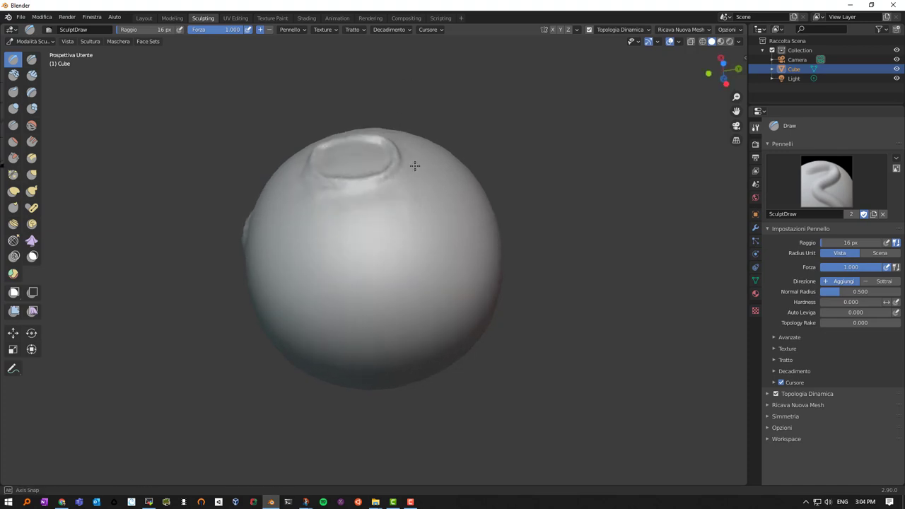
- Enlarge the Grab brush radius to 189 px and pull the side of the sphere outward in several places
{"action": "left_click", "coordinate": [33, 175]}
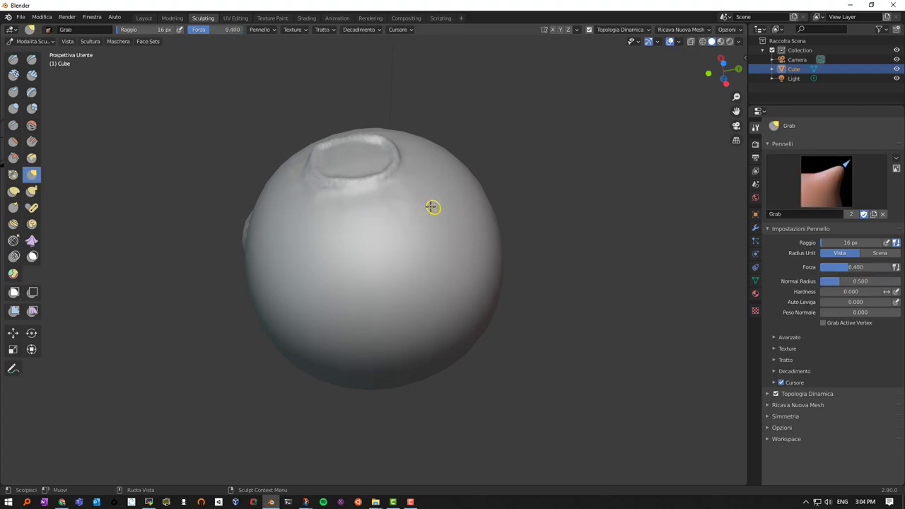
{"action": "key", "text": "f"}
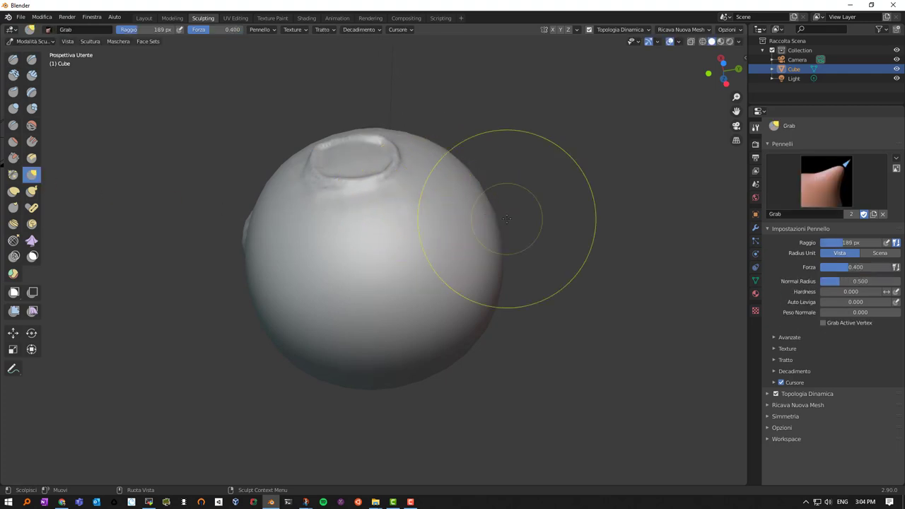
{"action": "left_click", "coordinate": [465, 191]}
{"action": "left_click_drag", "start_coordinate": [466, 190], "coordinate": [495, 166]}
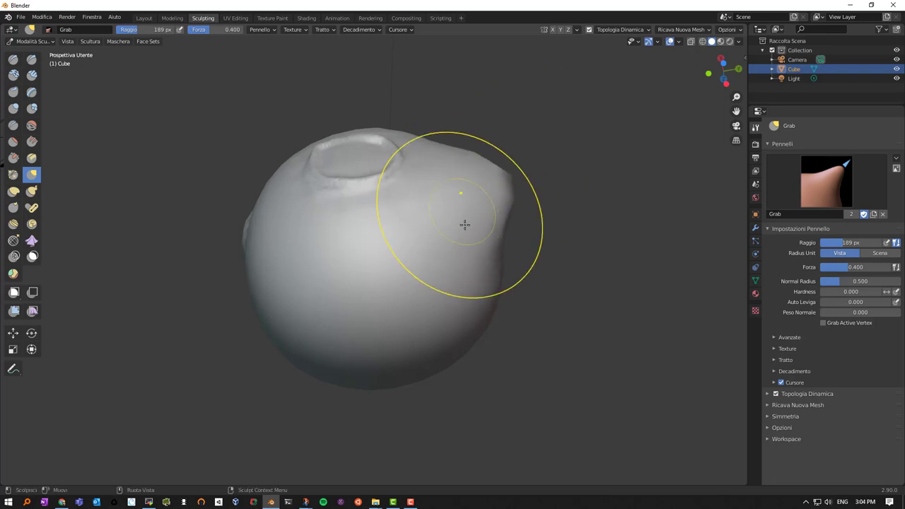
{"action": "mouse_move", "coordinate": [478, 275]}
{"action": "left_mouse_down"}
{"action": "mouse_move", "coordinate": [495, 263]}
{"action": "mouse_move", "coordinate": [537, 283]}
{"action": "left_mouse_up"}
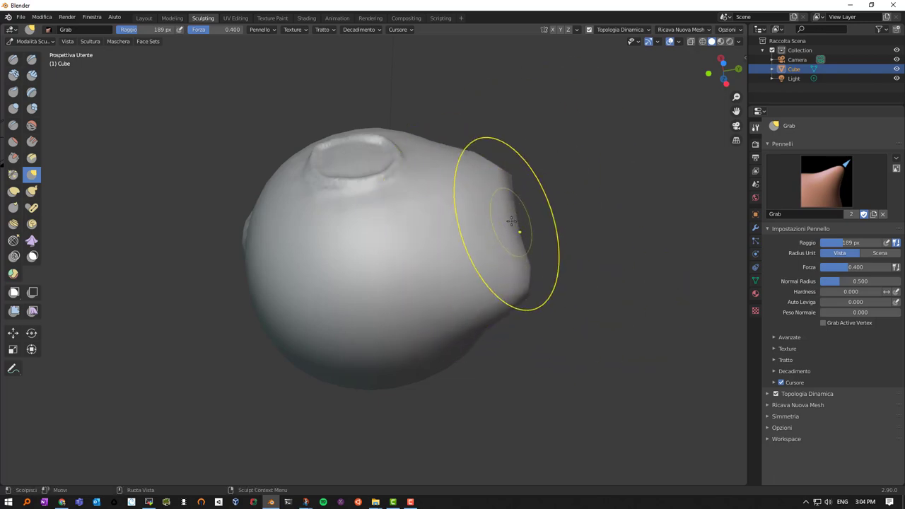
{"action": "mouse_move", "coordinate": [495, 232]}
{"action": "left_mouse_down"}
{"action": "mouse_move", "coordinate": [556, 215]}
{"action": "mouse_move", "coordinate": [495, 207]}
{"action": "left_mouse_up"}
{"action": "mouse_move", "coordinate": [495, 208]}
{"action": "middle_mouse_down"}
{"action": "mouse_move", "coordinate": [501, 262]}
{"action": "mouse_move", "coordinate": [477, 272]}
{"action": "mouse_move", "coordinate": [584, 285]}
{"action": "mouse_move", "coordinate": [424, 188]}
{"action": "middle_mouse_up"}
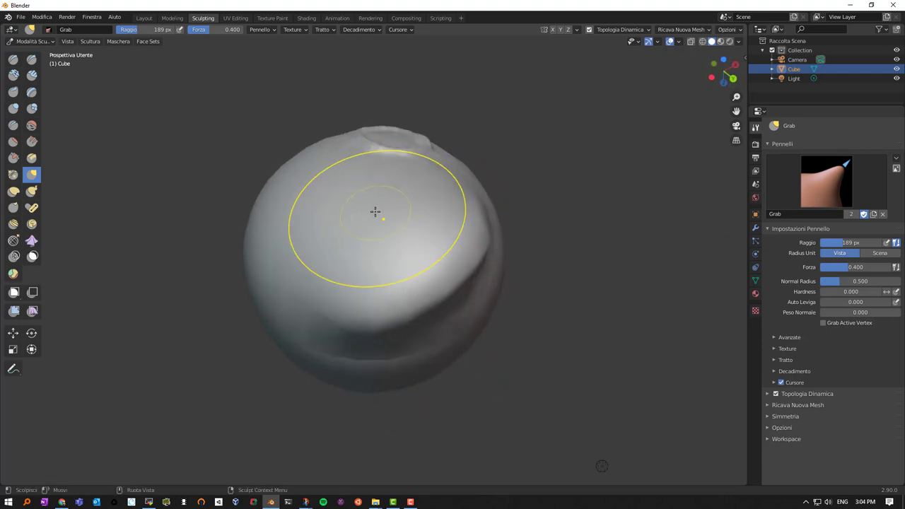
- Pull the surface in several spots around the sphere with the Grab brush, undoing one unwanted pull
{"action": "mouse_move", "coordinate": [375, 211]}
{"action": "left_mouse_down"}
{"action": "mouse_move", "coordinate": [365, 178]}
{"action": "mouse_move", "coordinate": [374, 204]}
{"action": "left_mouse_up"}
{"action": "mouse_move", "coordinate": [374, 204]}
{"action": "middle_mouse_down"}
{"action": "mouse_move", "coordinate": [388, 228]}
{"action": "mouse_move", "coordinate": [460, 216]}
{"action": "middle_mouse_up"}
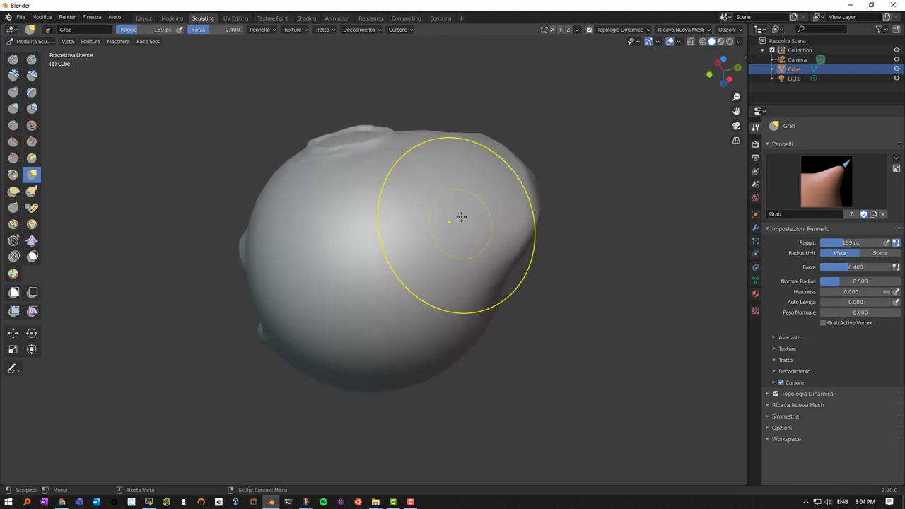
{"action": "mouse_move", "coordinate": [460, 216]}
{"action": "left_mouse_down"}
{"action": "mouse_move", "coordinate": [441, 195]}
{"action": "mouse_move", "coordinate": [448, 146]}
{"action": "left_mouse_up"}
{"action": "mouse_move", "coordinate": [428, 184]}
{"action": "left_mouse_down"}
{"action": "mouse_move", "coordinate": [420, 176]}
{"action": "mouse_move", "coordinate": [422, 130]}
{"action": "mouse_move", "coordinate": [446, 202]}
{"action": "left_mouse_up"}
{"action": "key", "text": "ctrl+z"}
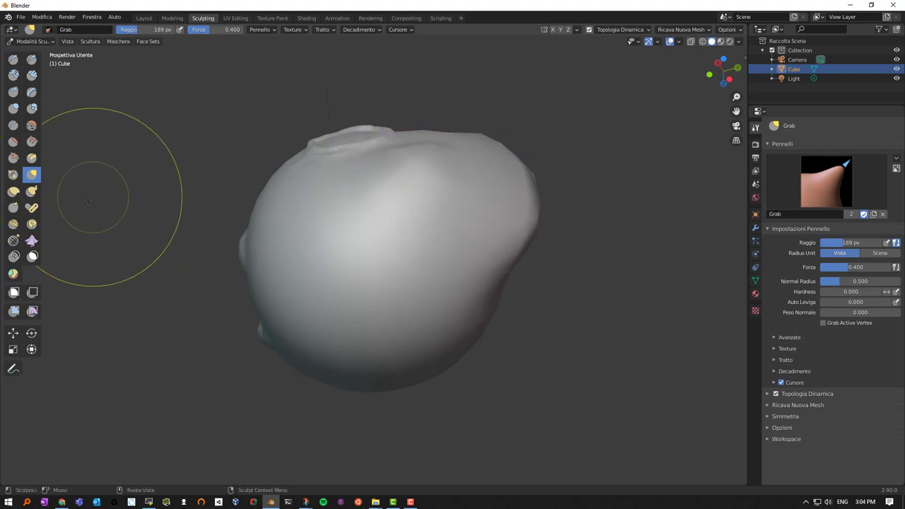
{"action": "mouse_move", "coordinate": [303, 256]}
{"action": "middle_mouse_down"}
{"action": "mouse_move", "coordinate": [384, 250]}
{"action": "mouse_move", "coordinate": [460, 204]}
{"action": "mouse_move", "coordinate": [495, 151]}
{"action": "middle_mouse_up"}
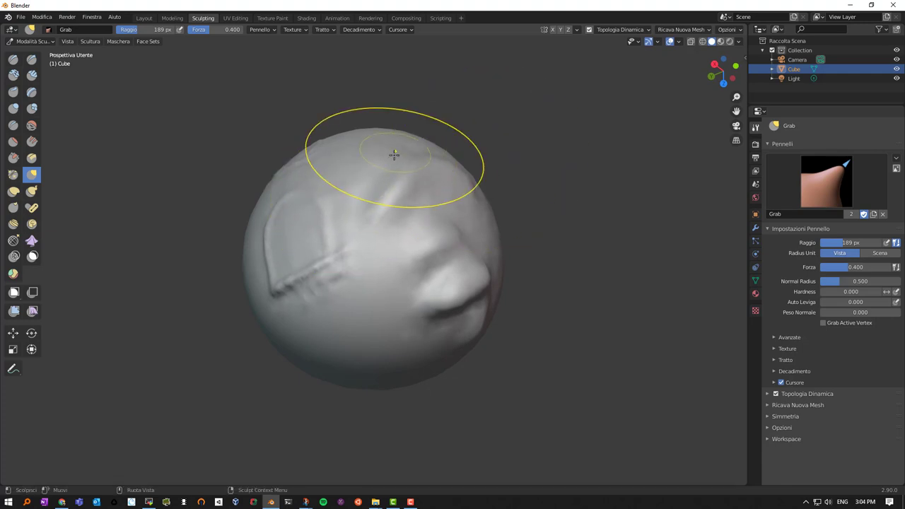
{"action": "mouse_move", "coordinate": [359, 213]}
{"action": "left_mouse_down"}
{"action": "mouse_move", "coordinate": [405, 188]}
{"action": "mouse_move", "coordinate": [402, 232]}
{"action": "left_mouse_up"}
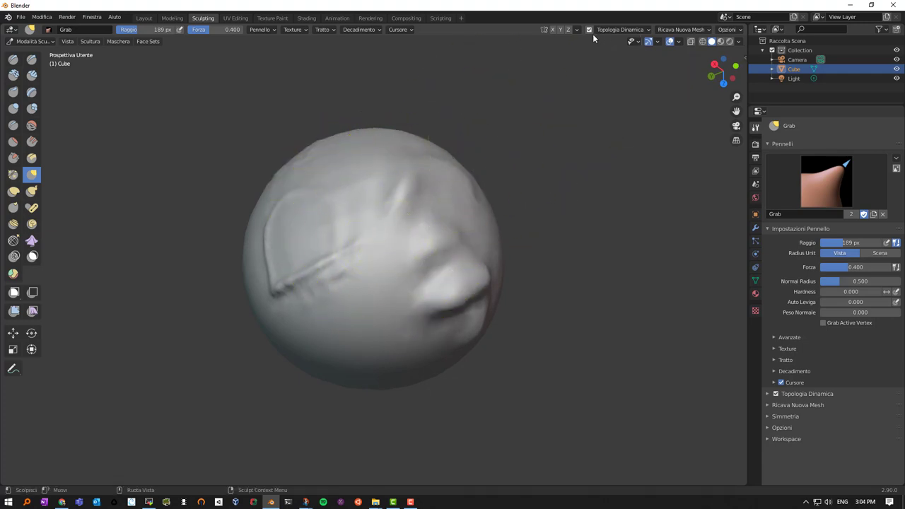
- Turn off Dynamic Topology for the sculpted cube and look through the modifiers that can be added to it
{"action": "mouse_move", "coordinate": [474, 151]}
{"action": "middle_mouse_down"}
{"action": "mouse_move", "coordinate": [355, 186]}
{"action": "mouse_move", "coordinate": [460, 214]}
{"action": "mouse_move", "coordinate": [481, 152]}
{"action": "mouse_move", "coordinate": [440, 198]}
{"action": "middle_mouse_up"}
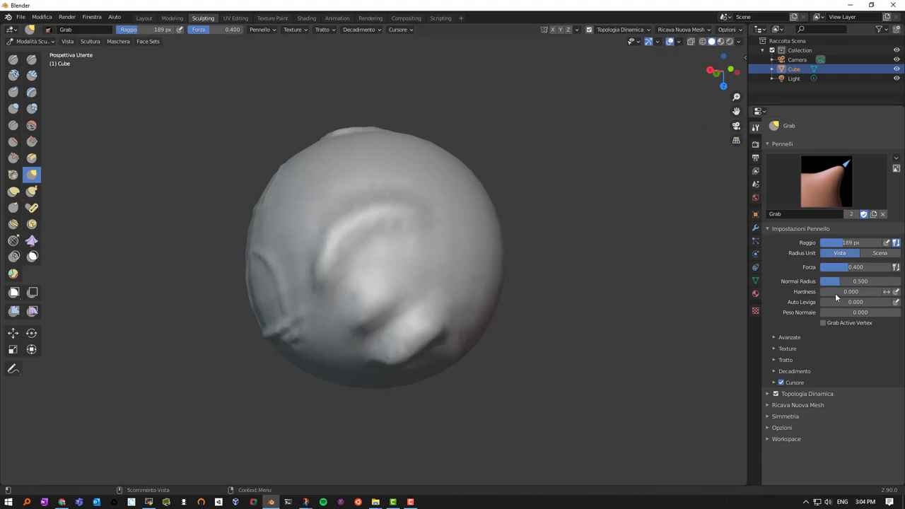
{"action": "left_click", "coordinate": [755, 228]}
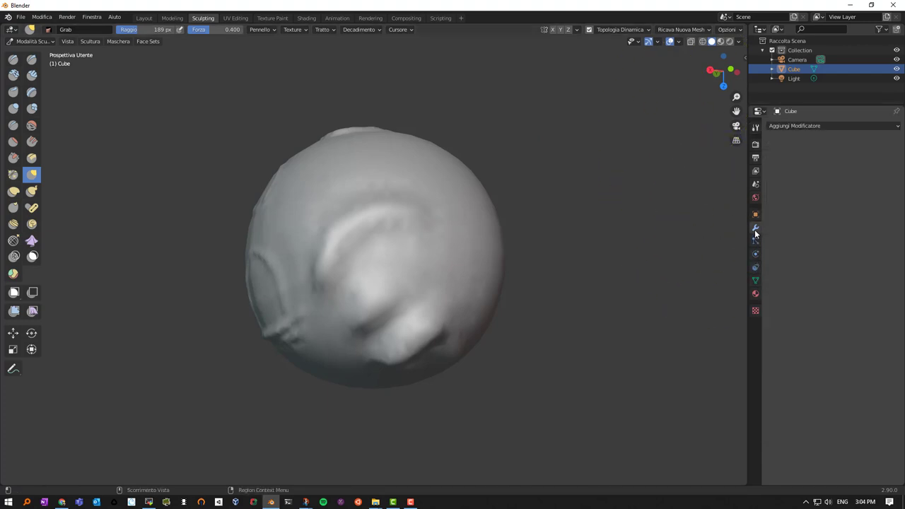
{"action": "left_click", "coordinate": [590, 31]}
{"action": "mouse_move", "coordinate": [394, 191]}
{"action": "middle_mouse_down"}
{"action": "mouse_move", "coordinate": [414, 191]}
{"action": "mouse_move", "coordinate": [453, 160]}
{"action": "mouse_move", "coordinate": [396, 172]}
{"action": "mouse_move", "coordinate": [396, 190]}
{"action": "mouse_move", "coordinate": [407, 185]}
{"action": "middle_mouse_up"}
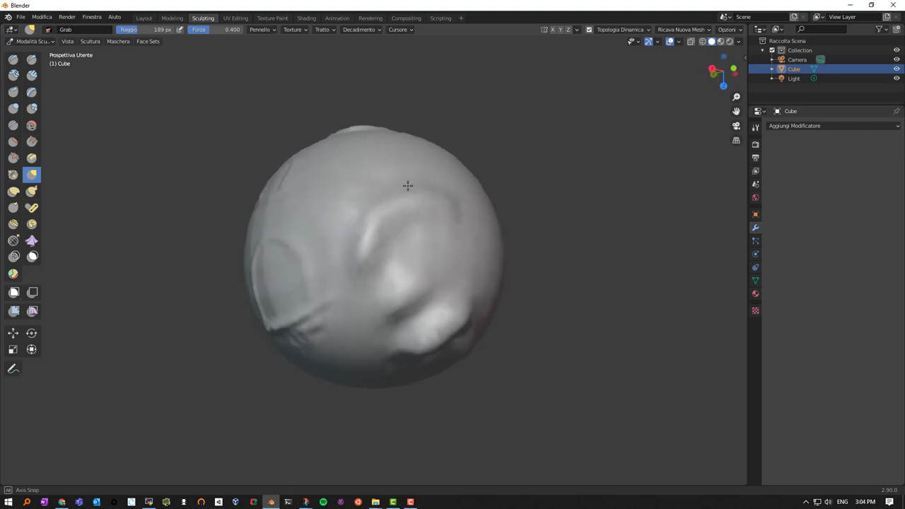
{"action": "left_click", "coordinate": [589, 30]}
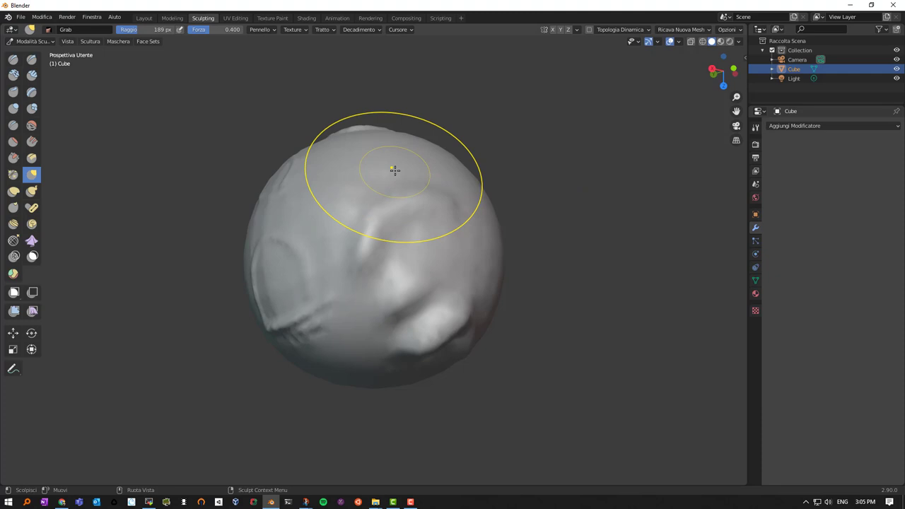
{"action": "left_click", "coordinate": [807, 125]}
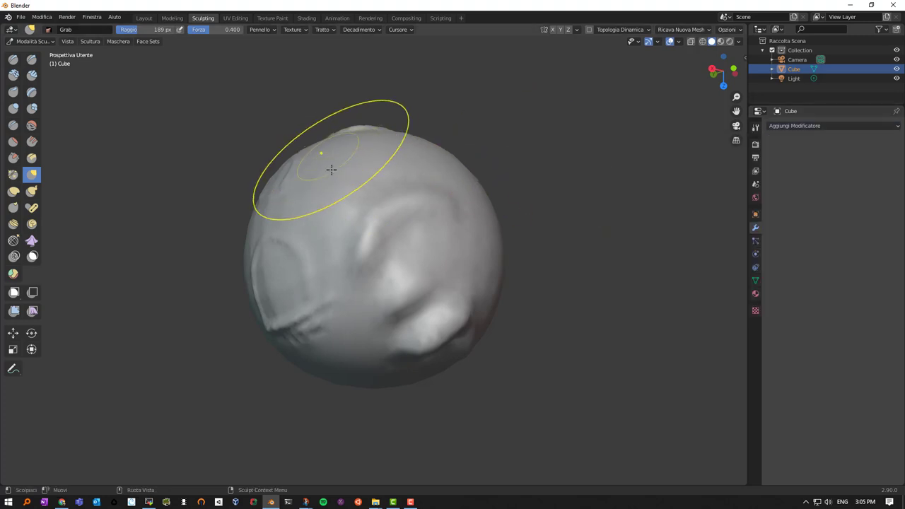
{"action": "middle_click_drag", "start_coordinate": [368, 231], "coordinate": [402, 246]}
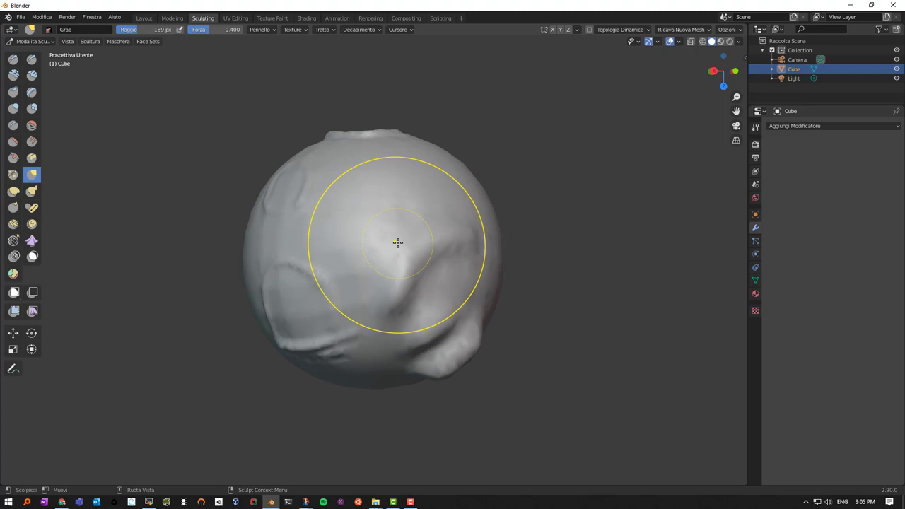